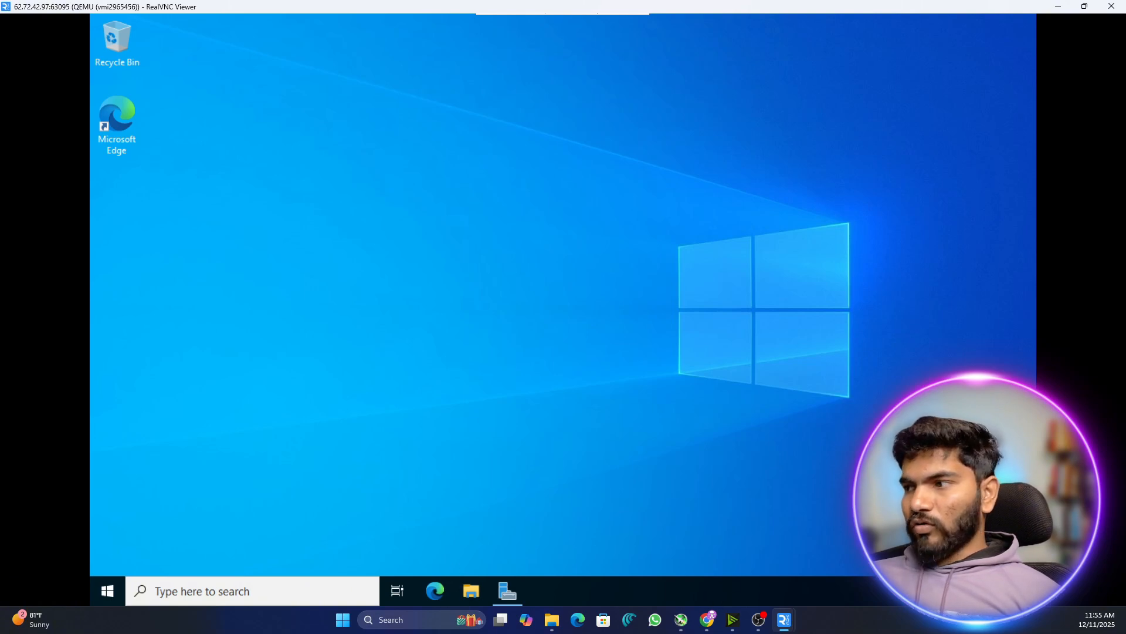
# - Maximize Chrome locally and search Google for 'chrom remote desktop'
pyautogui.click(708, 621)
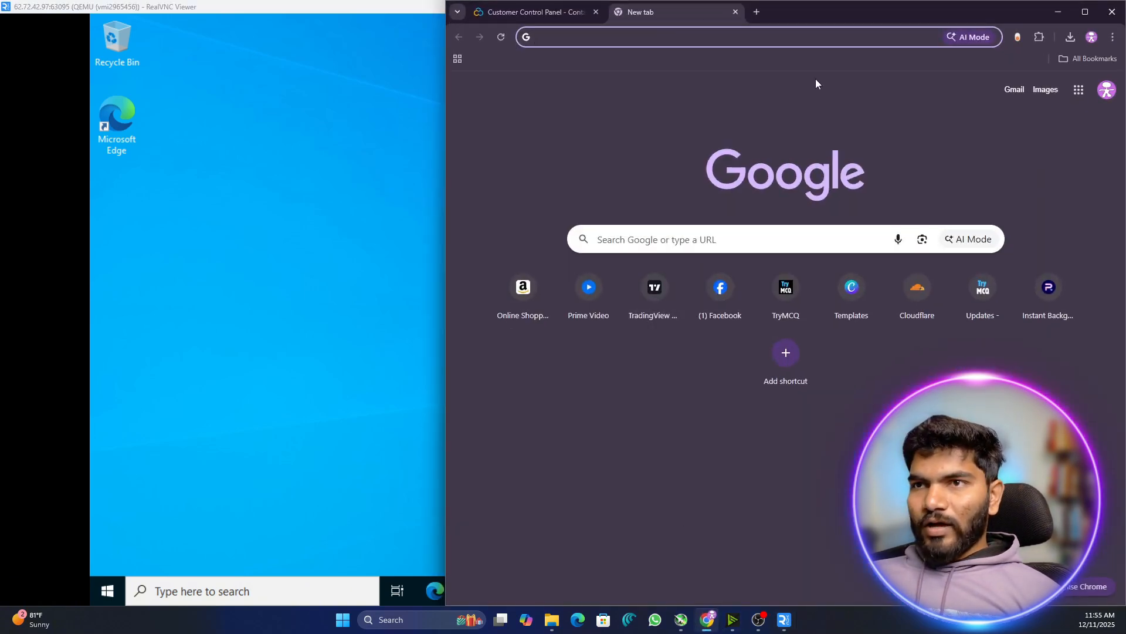
pyautogui.moveTo(819, 12); pyautogui.dragTo(701, 27)
pyautogui.click(930, 11)
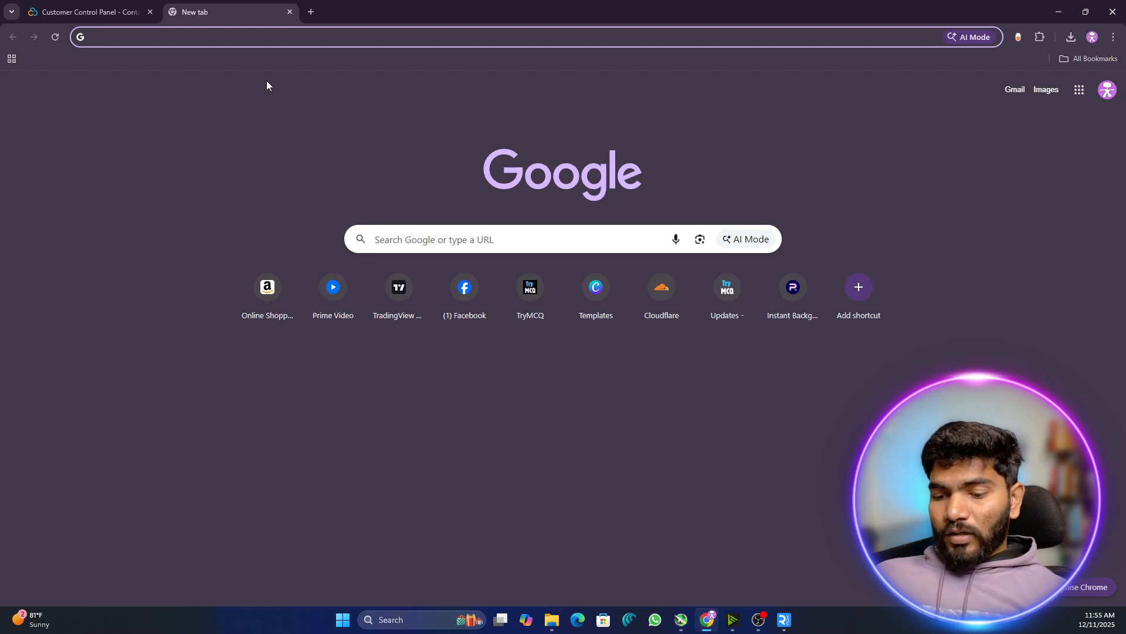
pyautogui.write('chrom re')
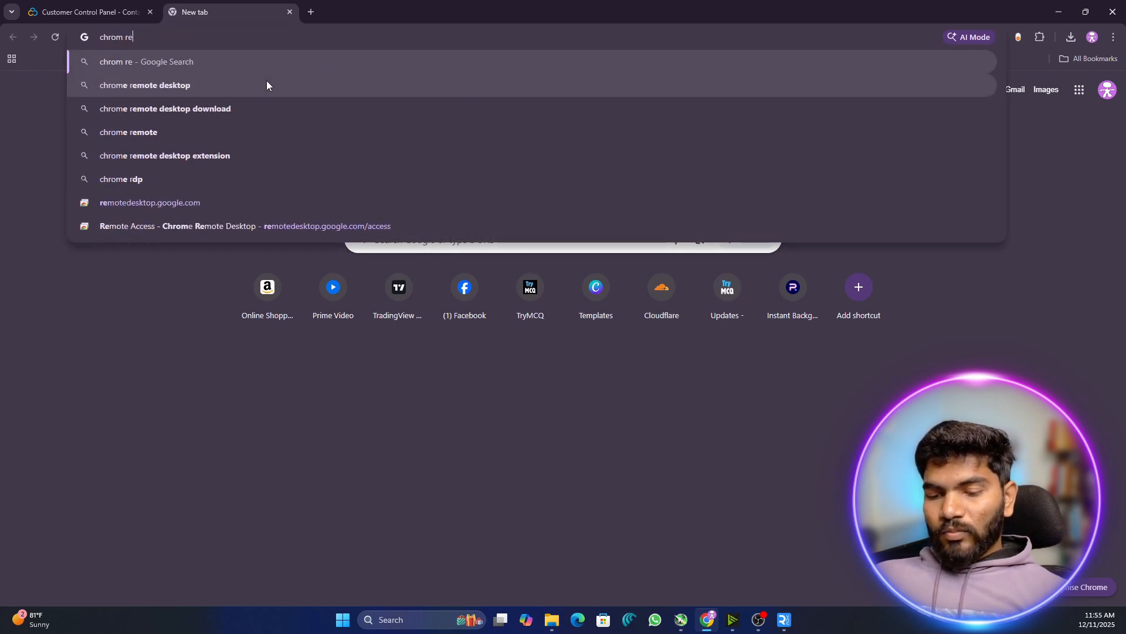
pyautogui.write('mote desktop')
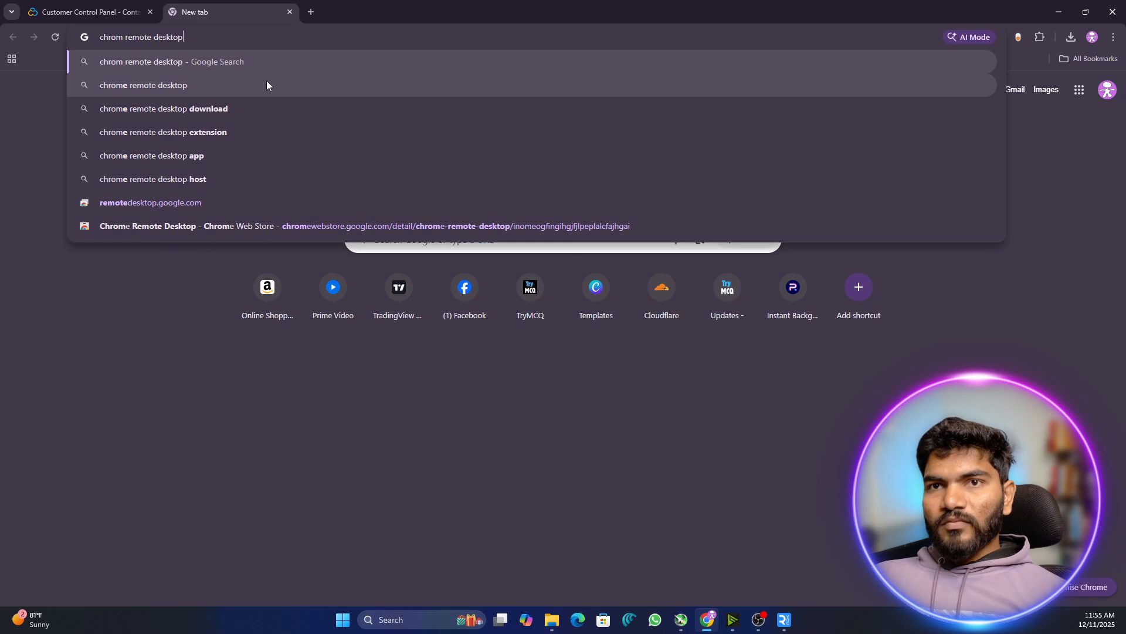
pyautogui.press('Return')
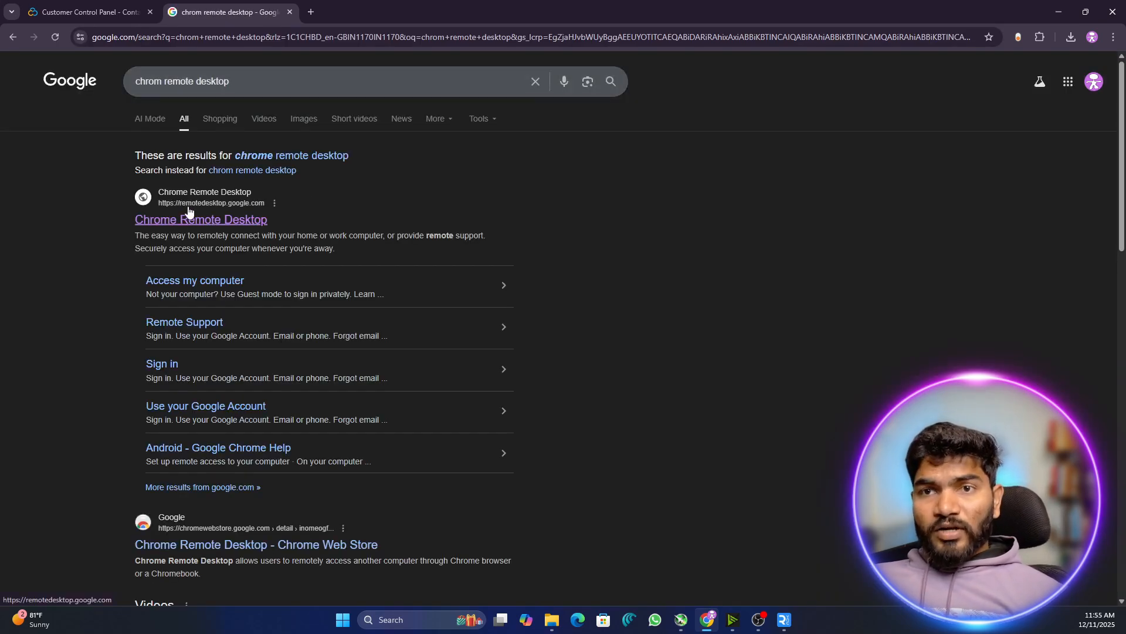
# - Remove the desktop, rdp and VMI2965456 devices, then bookmark the Remote Access page
pyautogui.click(245, 222)
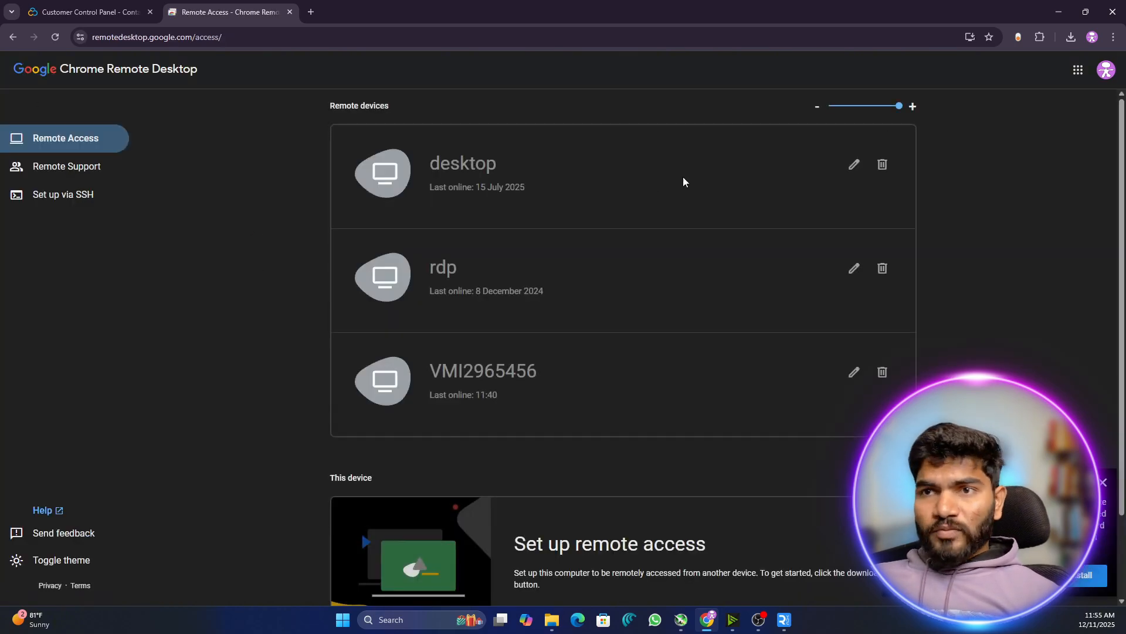
pyautogui.click(883, 164)
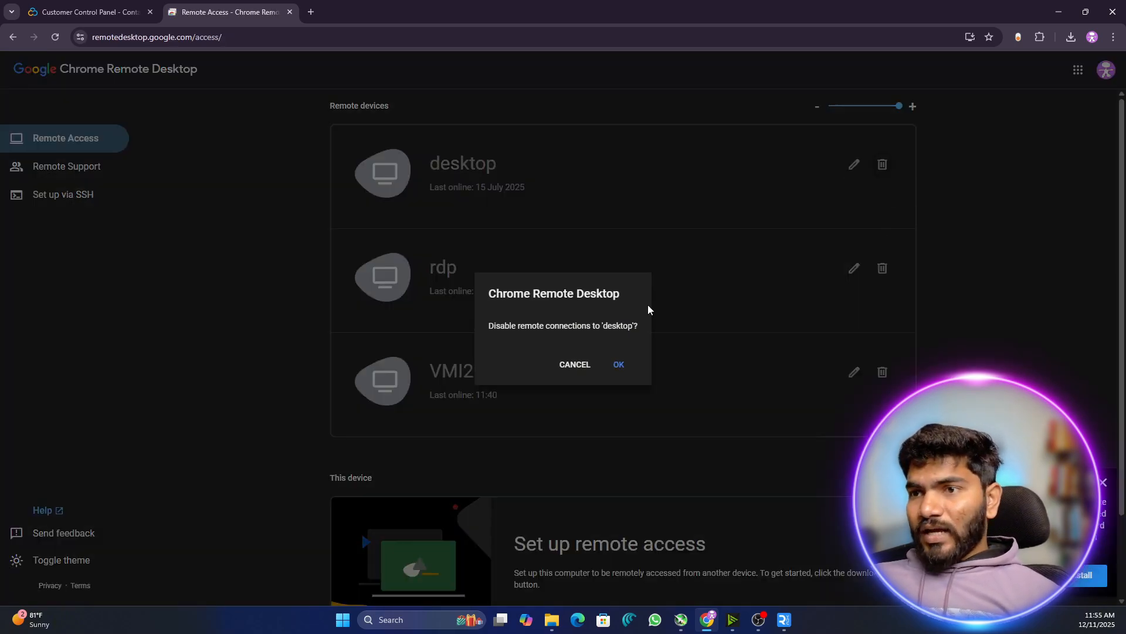
pyautogui.click(619, 364)
pyautogui.click(886, 164)
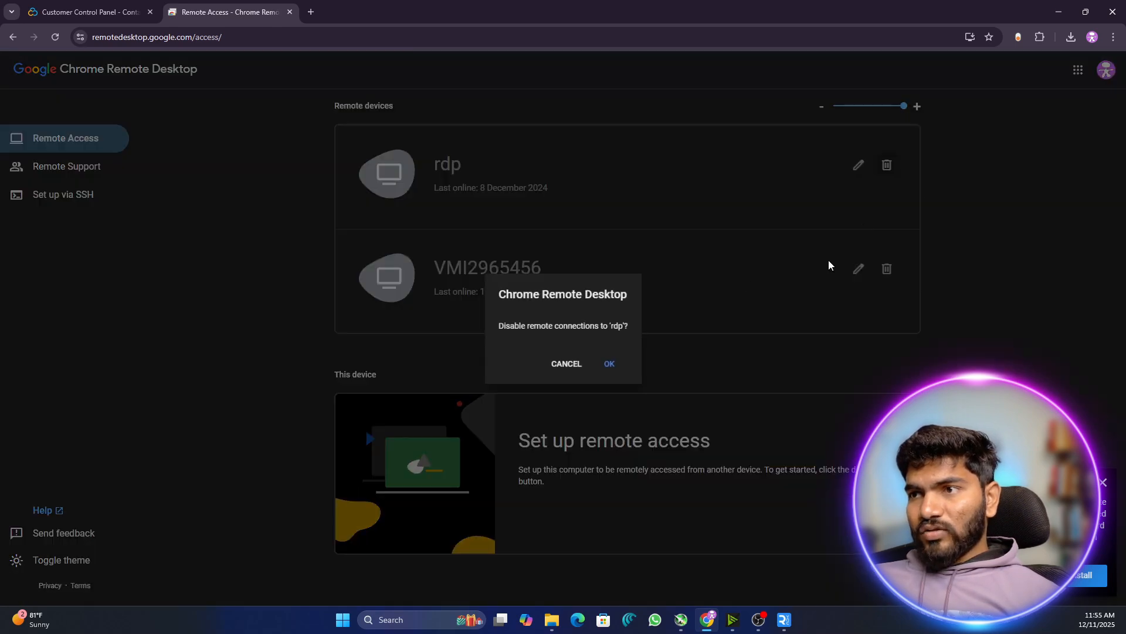
pyautogui.click(623, 367)
pyautogui.click(887, 165)
pyautogui.click(620, 362)
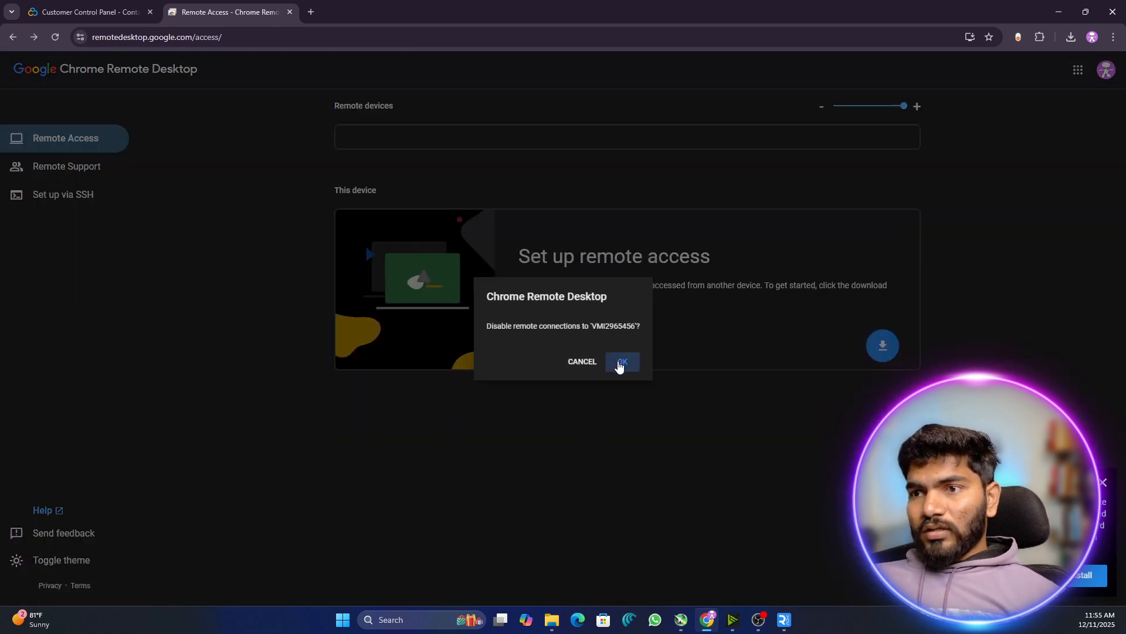
pyautogui.click(989, 37)
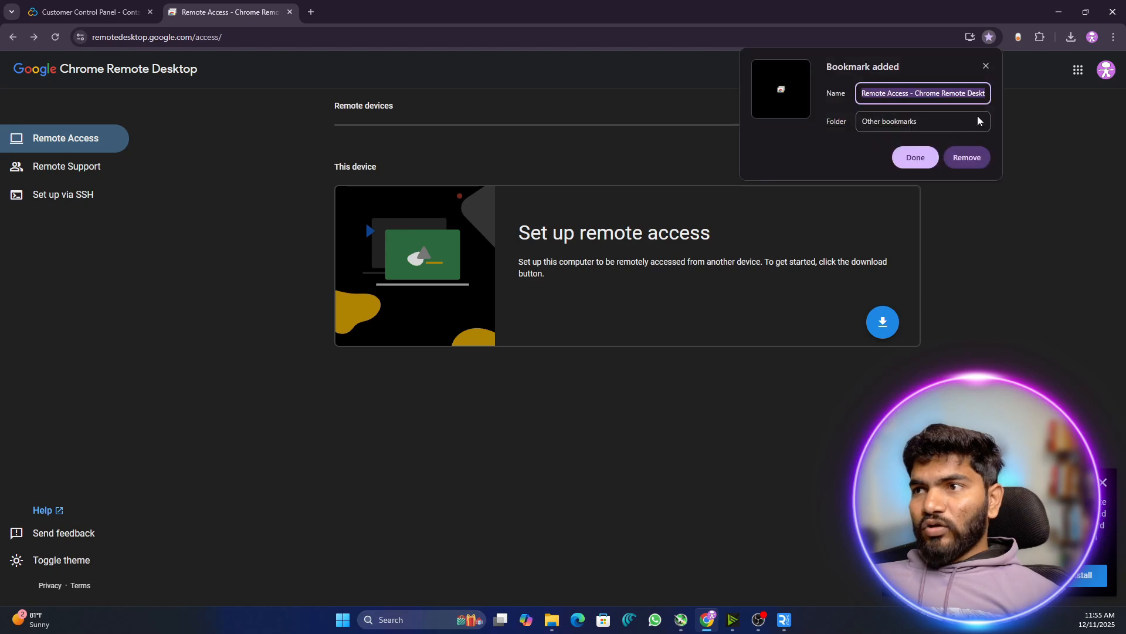
pyautogui.click(917, 159)
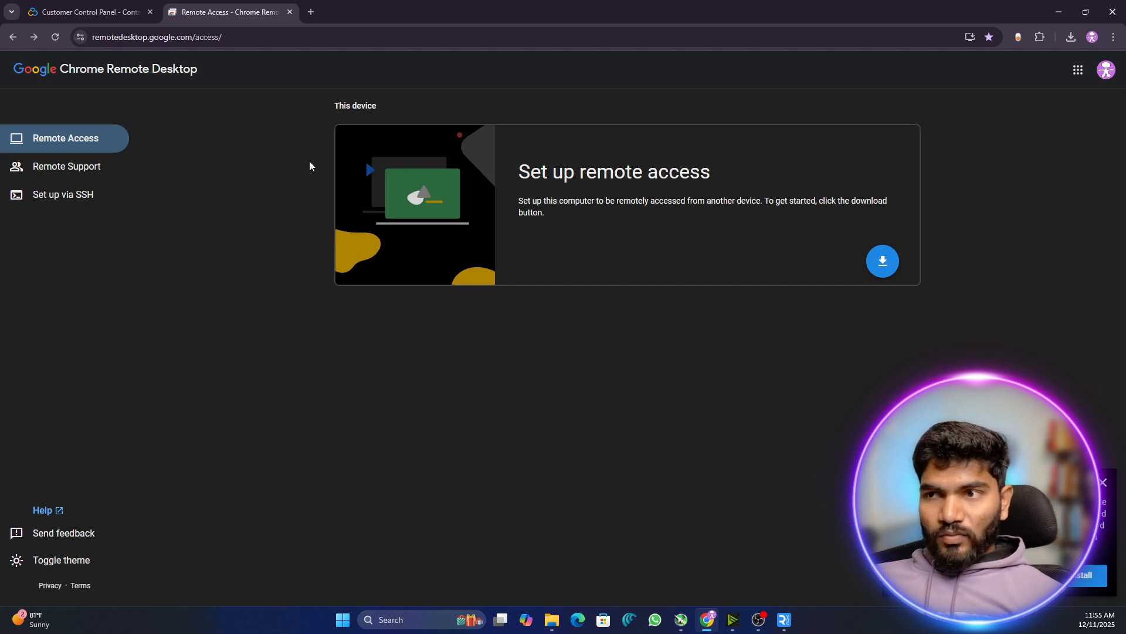
# - Copy the Windows host installer link from the SSH setup page, then switch to RealVNC Viewer
pyautogui.click(58, 197)
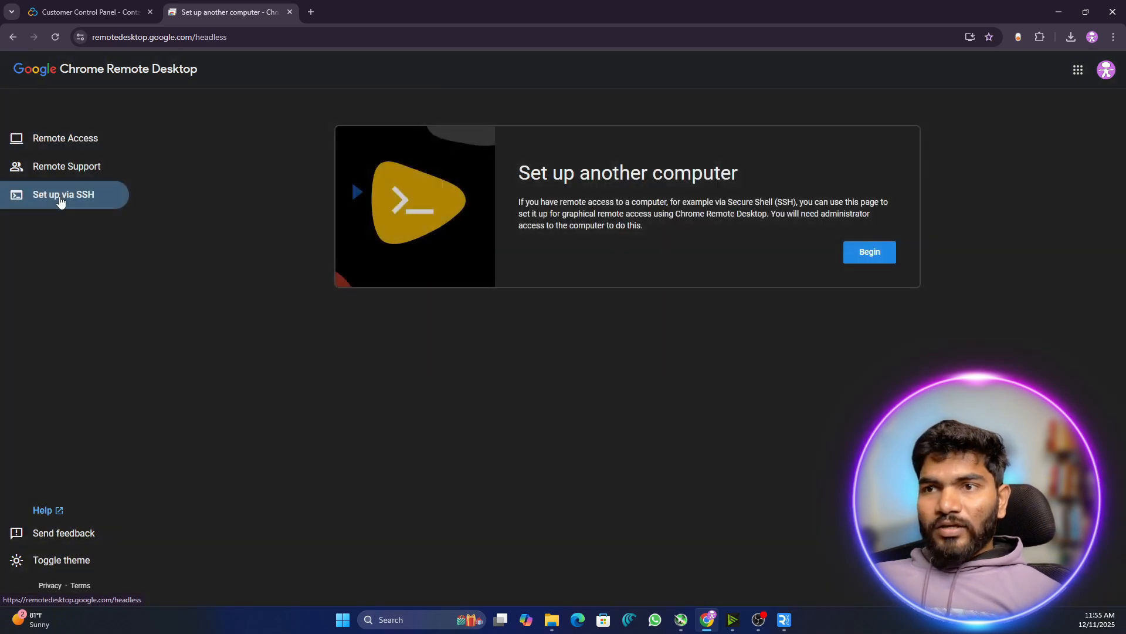
pyautogui.click(870, 253)
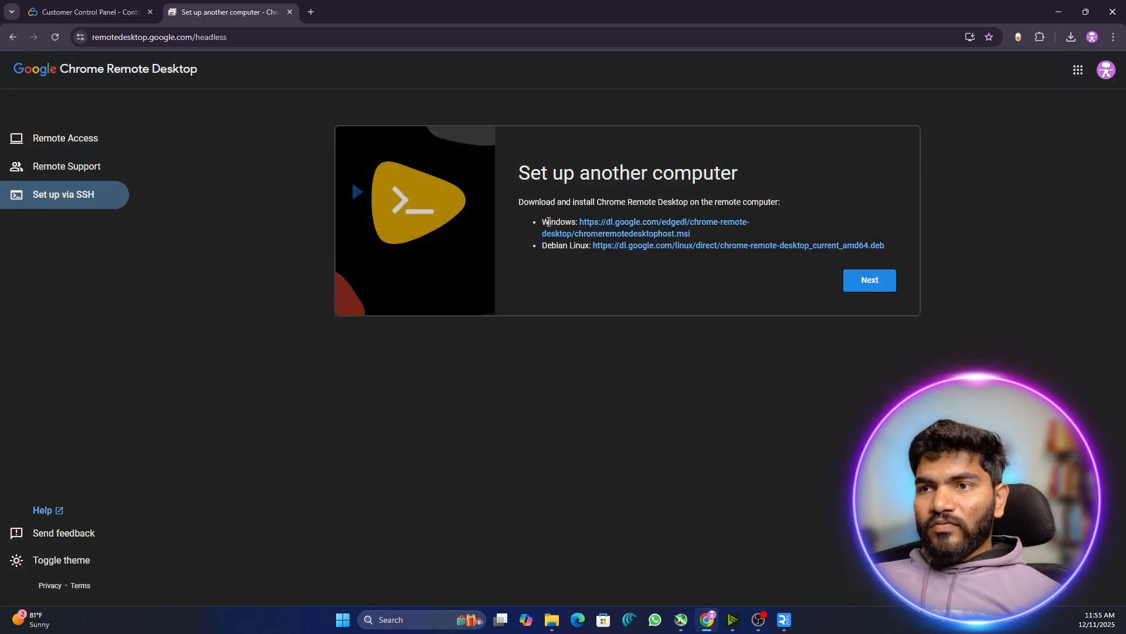
pyautogui.moveTo(543, 222); pyautogui.dragTo(561, 222)
pyautogui.click(707, 234)
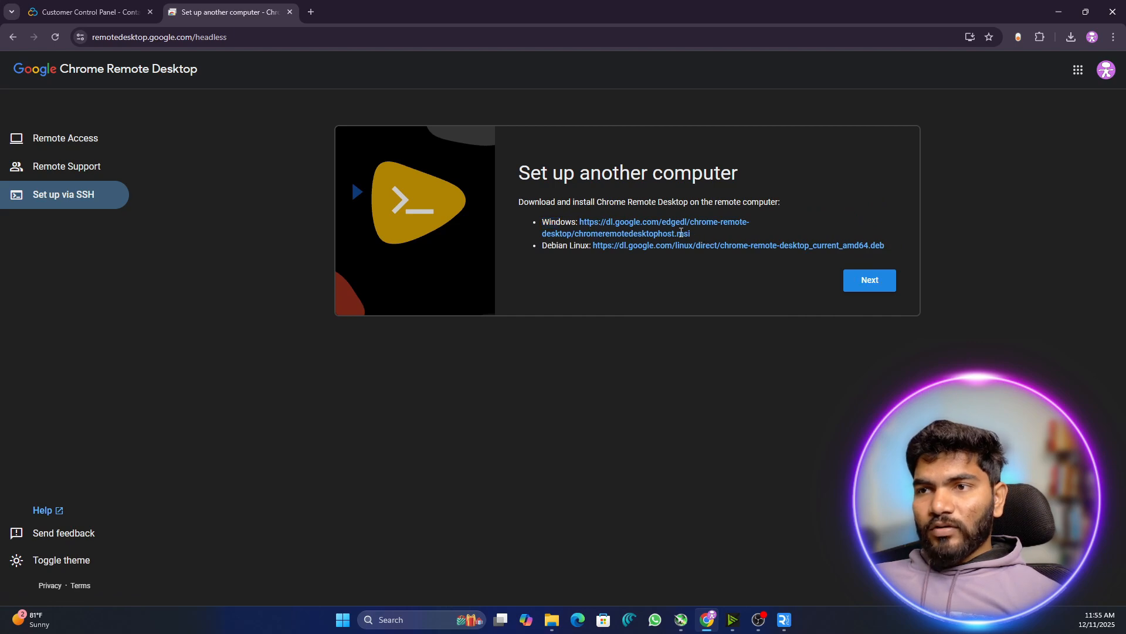
pyautogui.moveTo(690, 234); pyautogui.dragTo(580, 222)
pyautogui.rightClick(597, 225)
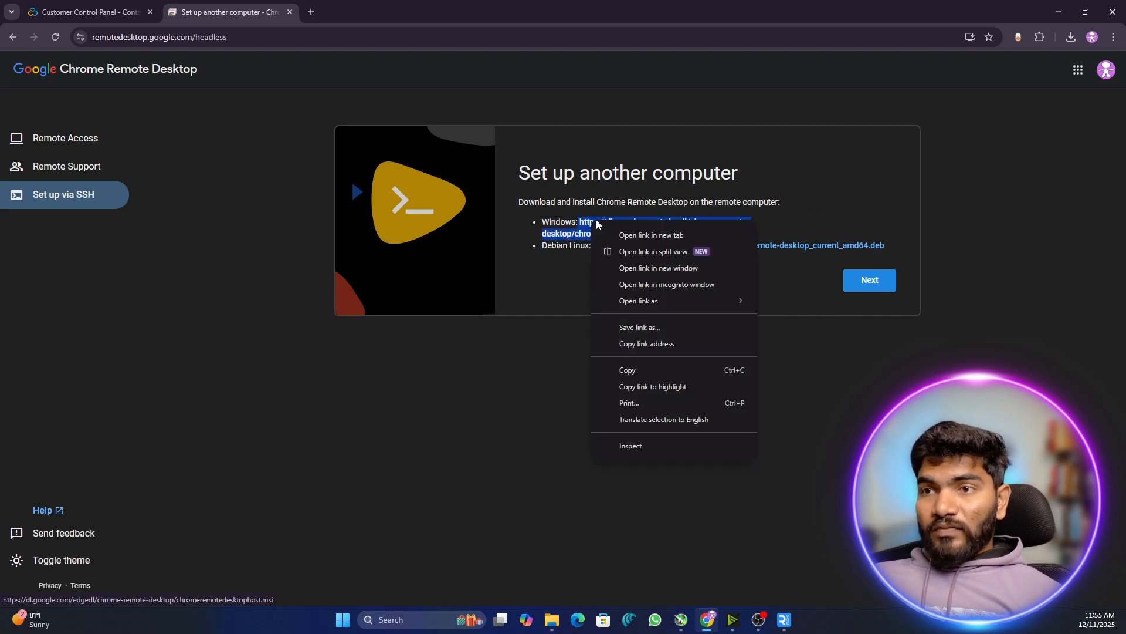
pyautogui.click(643, 369)
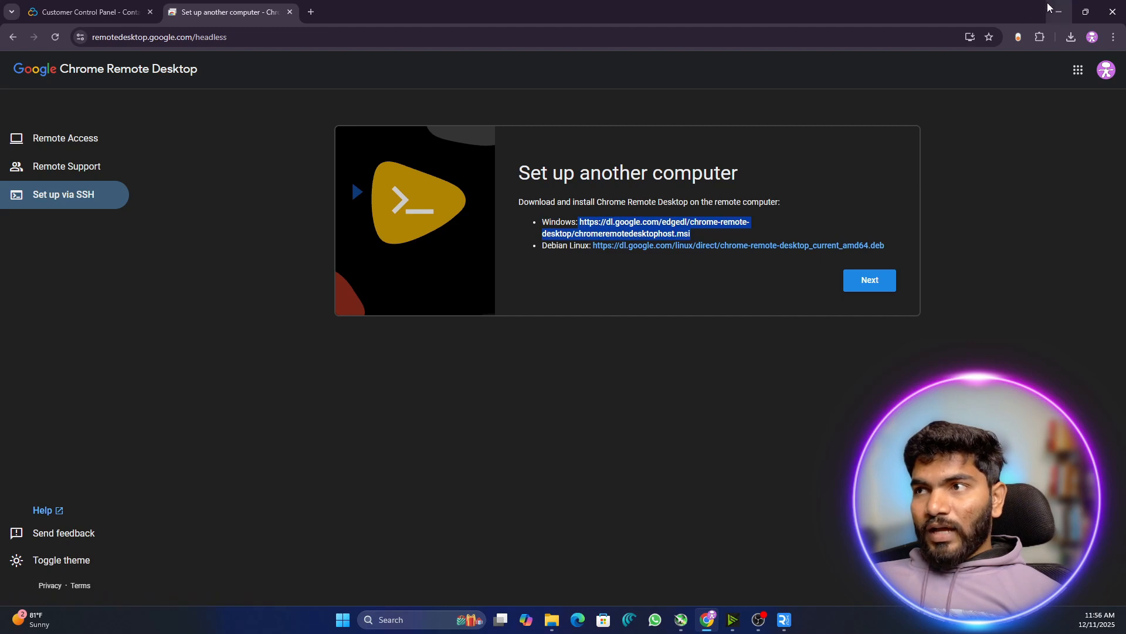
pyautogui.moveTo(809, 12); pyautogui.dragTo(878, 43)
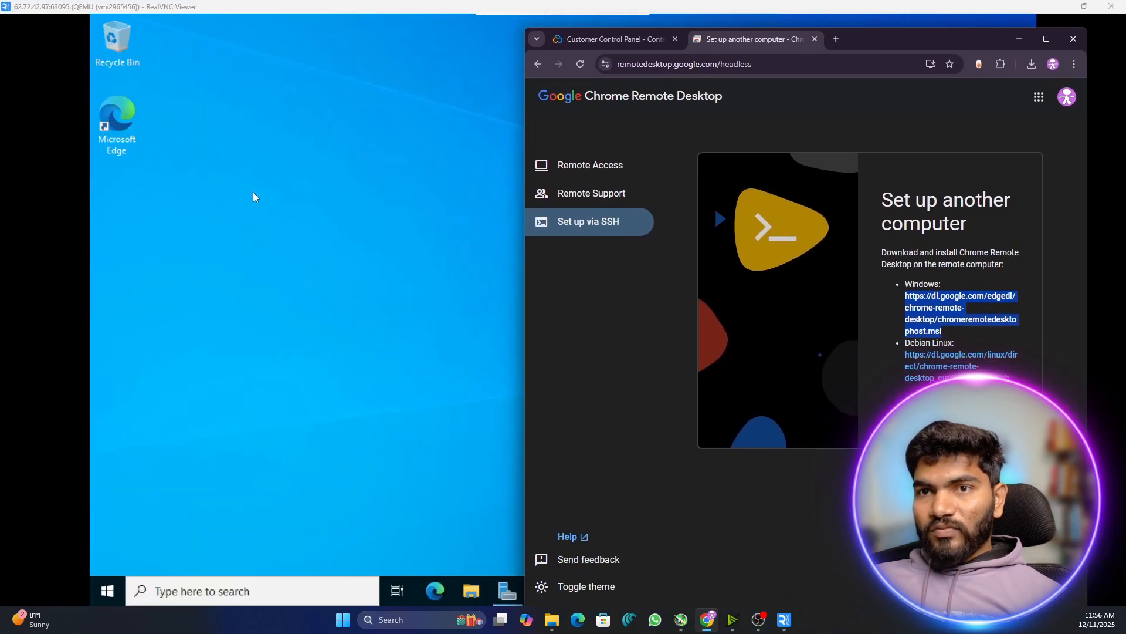
pyautogui.moveTo(253, 193); pyautogui.dragTo(100, 35)
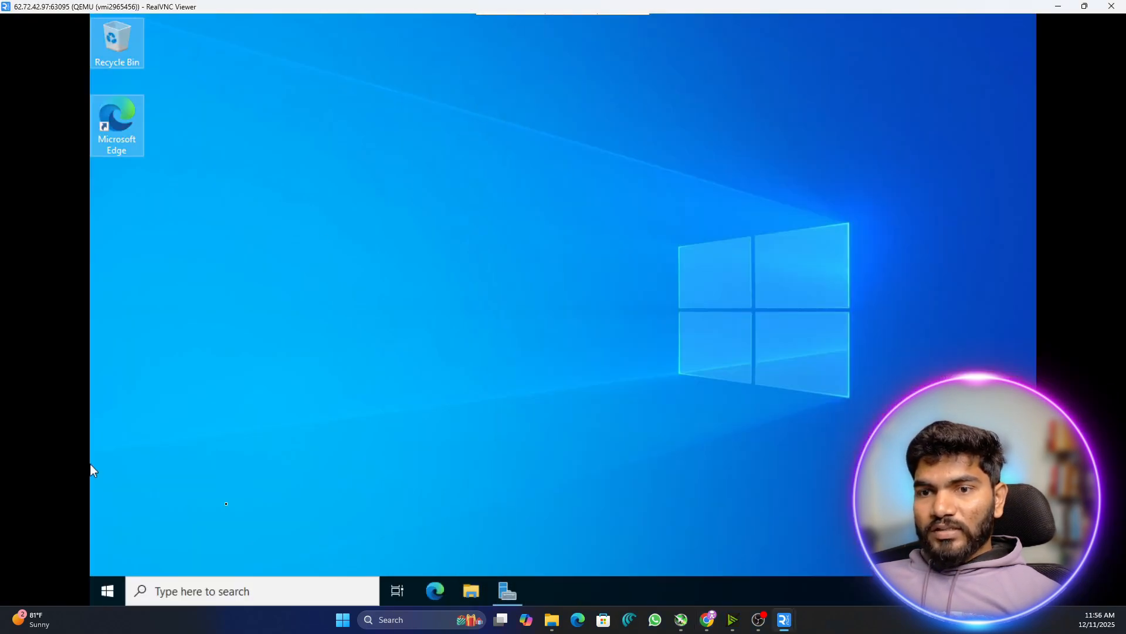
# - Launch Microsoft Edge from the remote Windows desktop icon
pyautogui.click(340, 583)
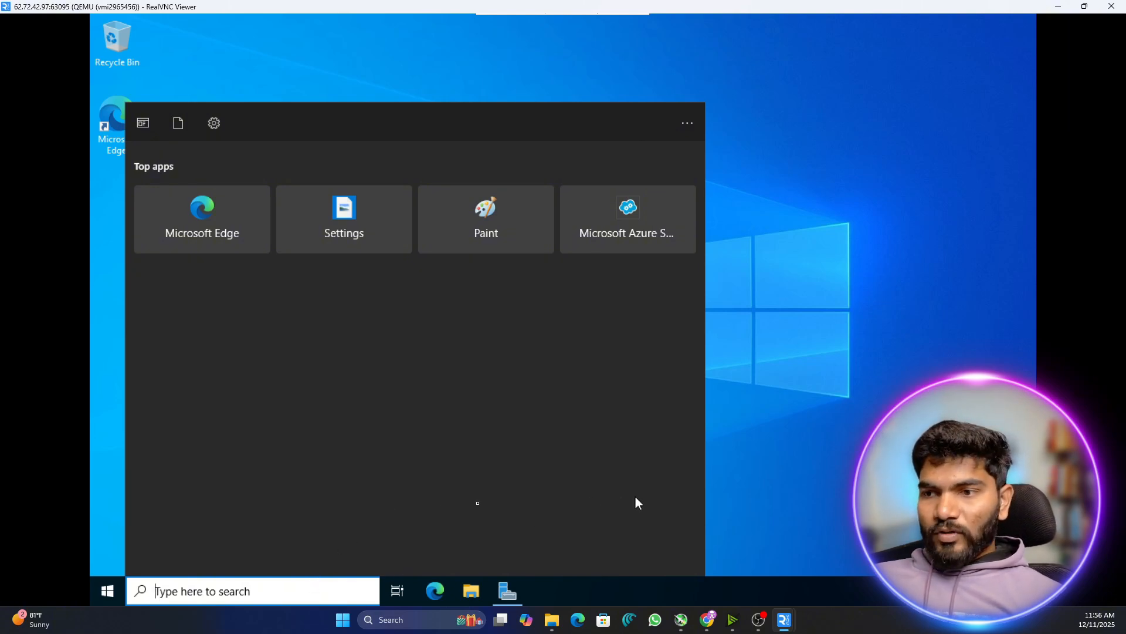
pyautogui.moveTo(785, 10)
pyautogui.mouseDown()
pyautogui.moveTo(776, 22)
pyautogui.moveTo(491, 34)
pyautogui.mouseUp()
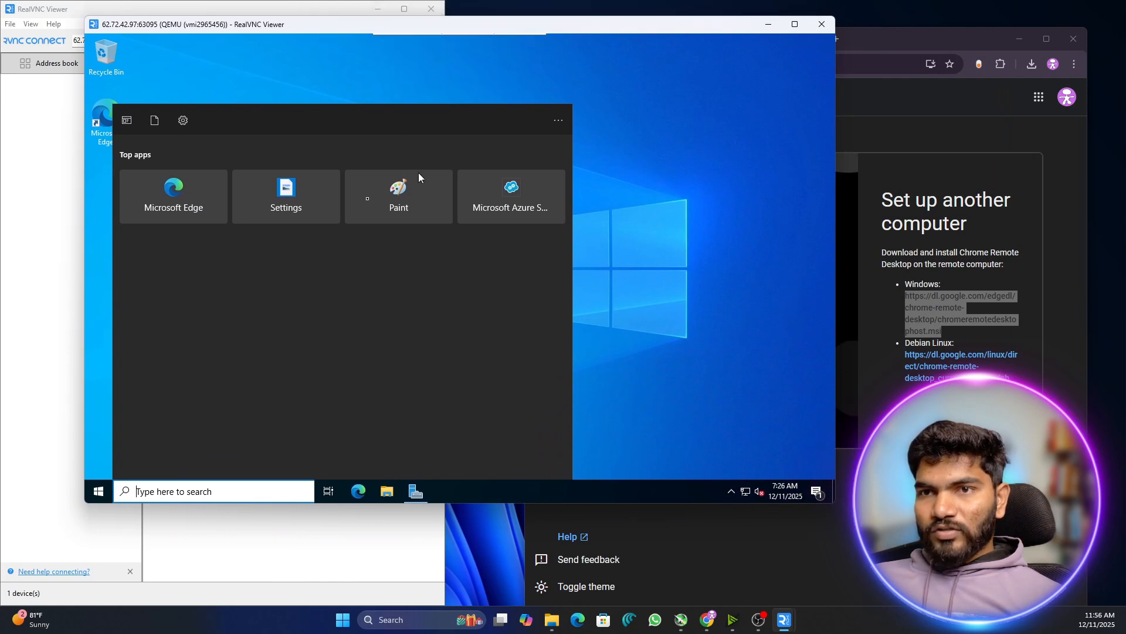
pyautogui.click(140, 88)
pyautogui.doubleClick(103, 115)
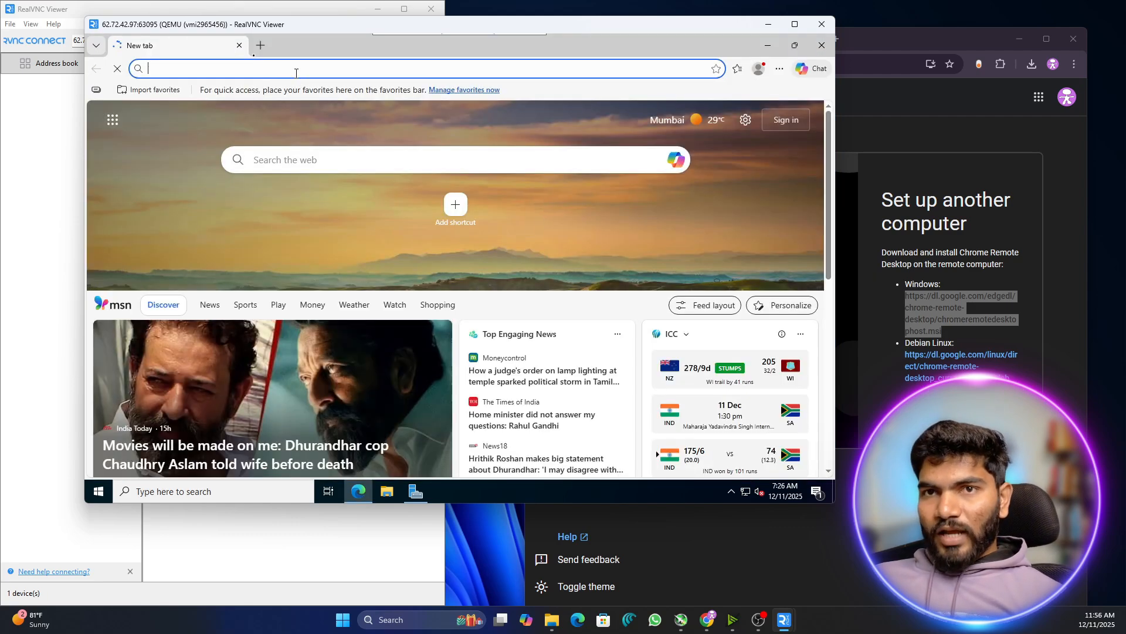
# - Download chromeremotedesktophost.msi in remote Edge from its dl.google.com/edgedl address
pyautogui.click(296, 77)
pyautogui.write('https://')
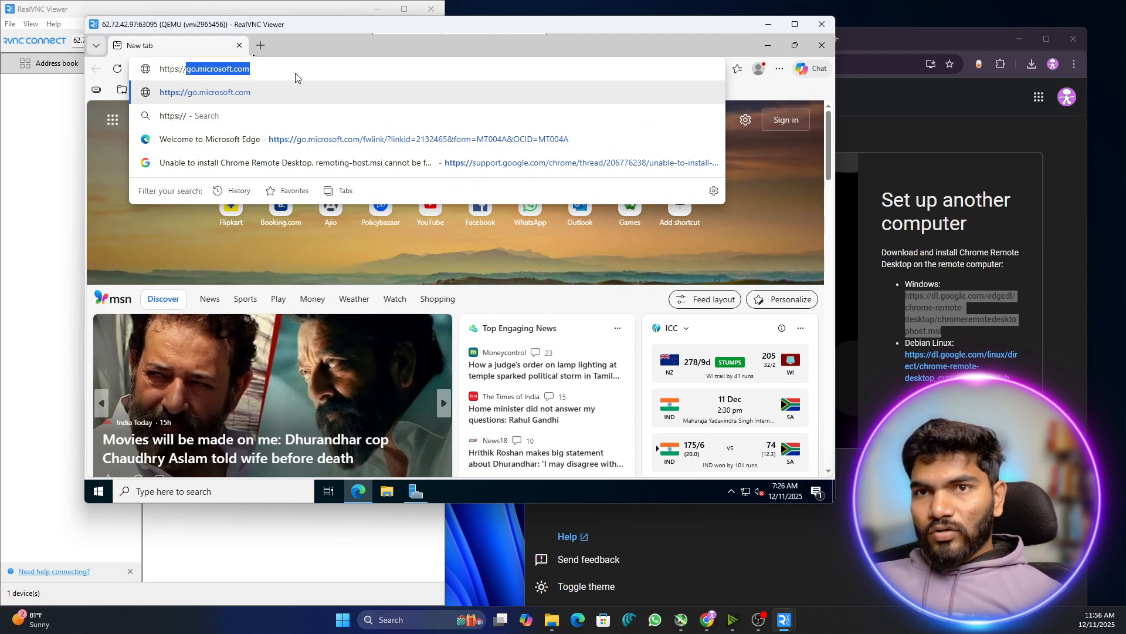
pyautogui.write('d')
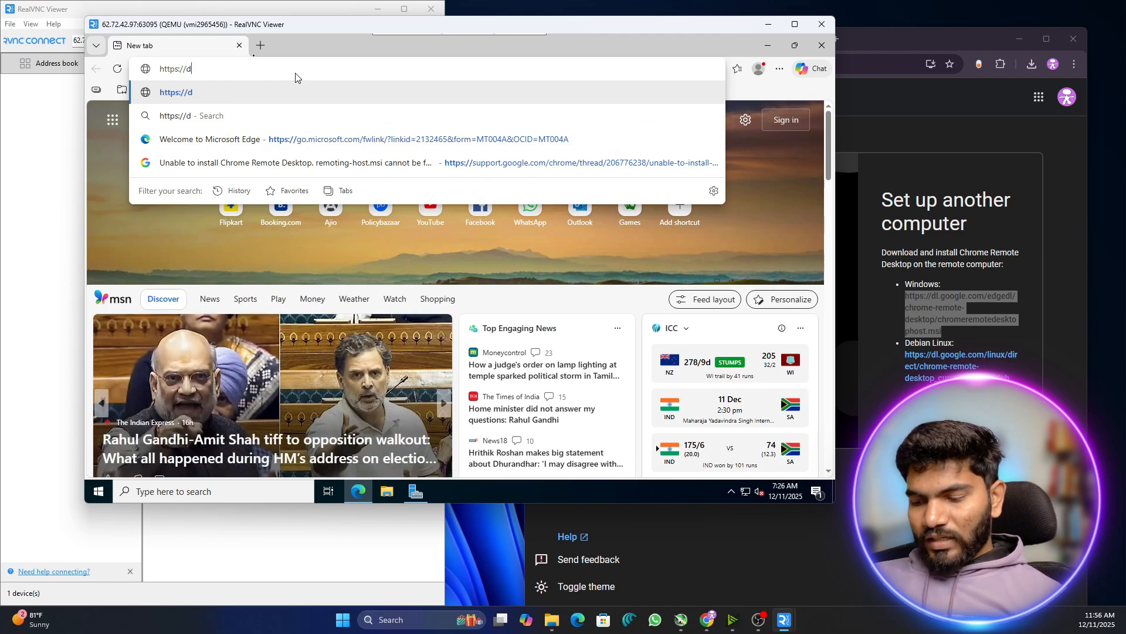
pyautogui.write('l.google.')
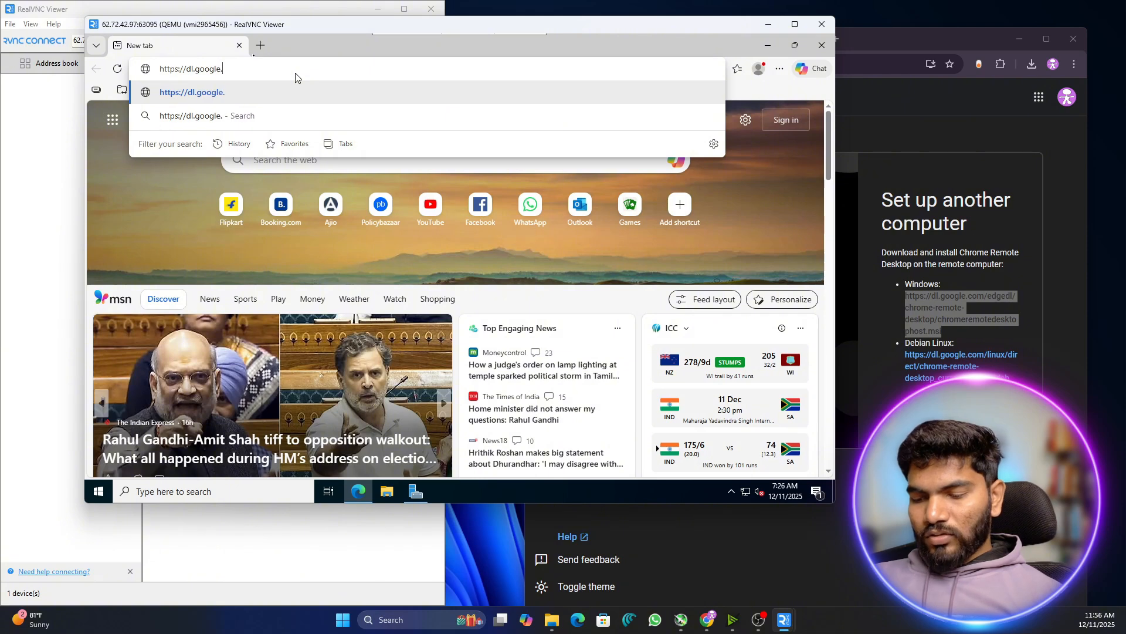
pyautogui.write('com/')
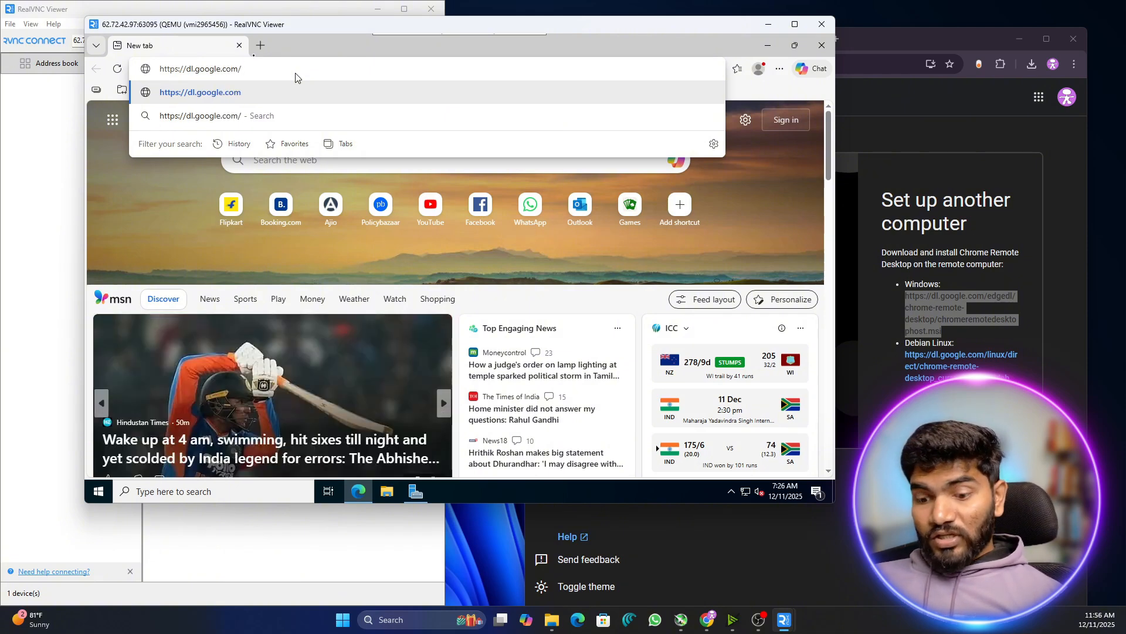
pyautogui.write('edge')
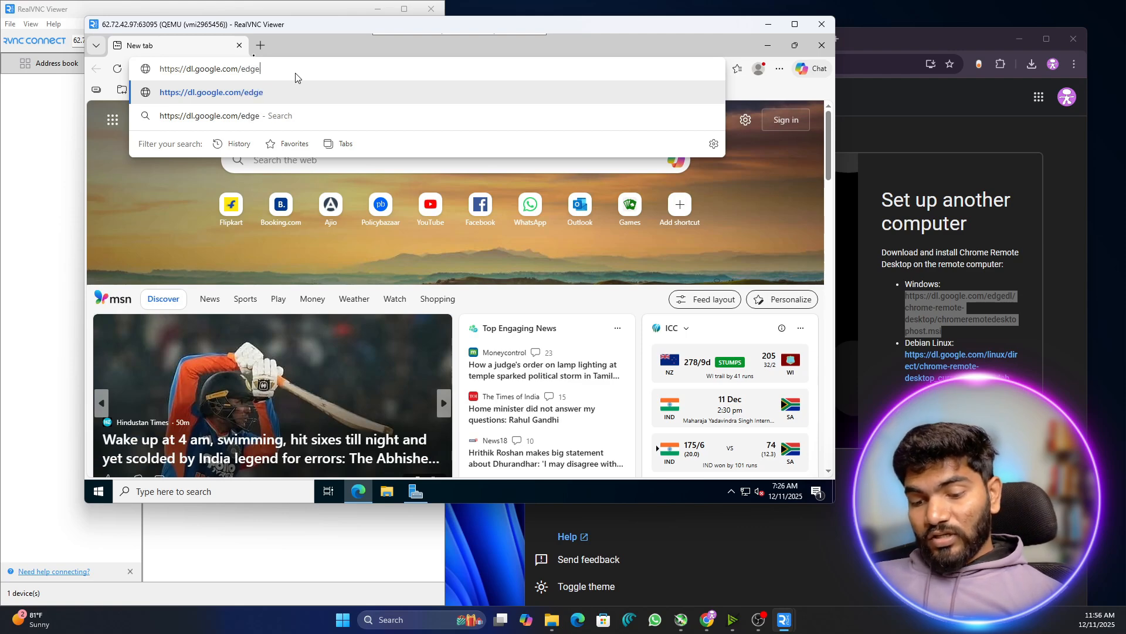
pyautogui.write('dl/')
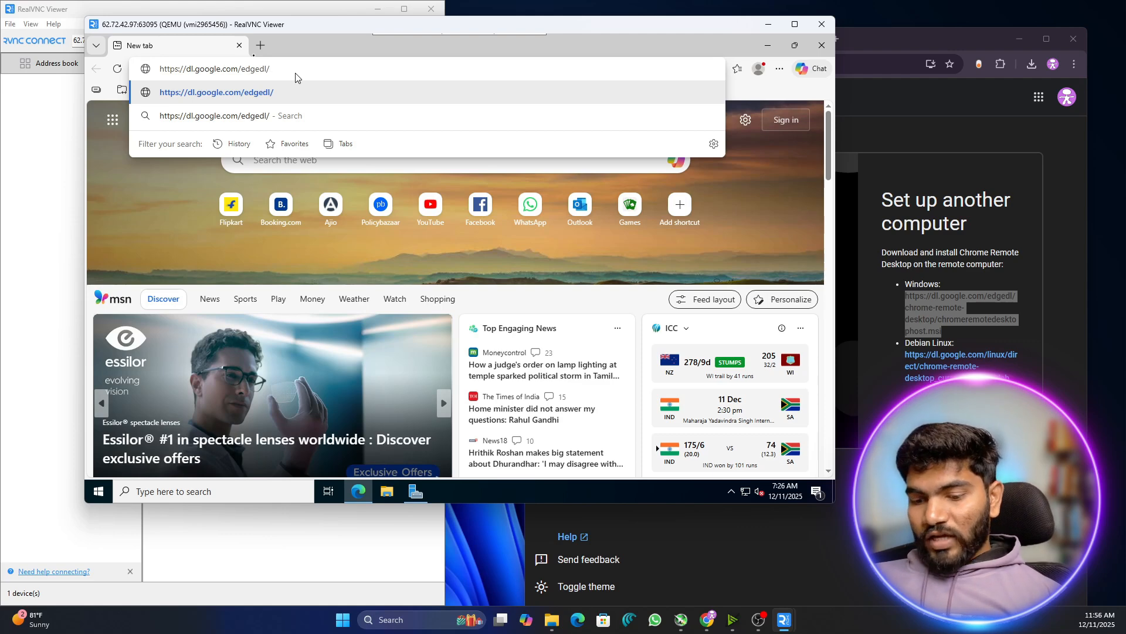
pyautogui.write('chrome-')
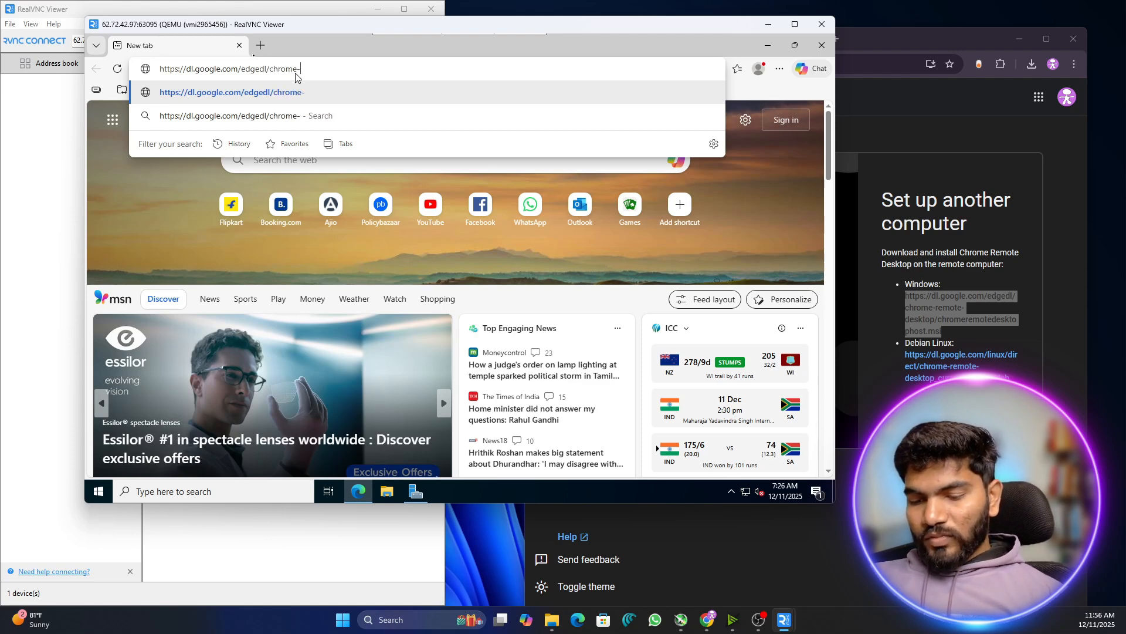
pyautogui.write('remote-d')
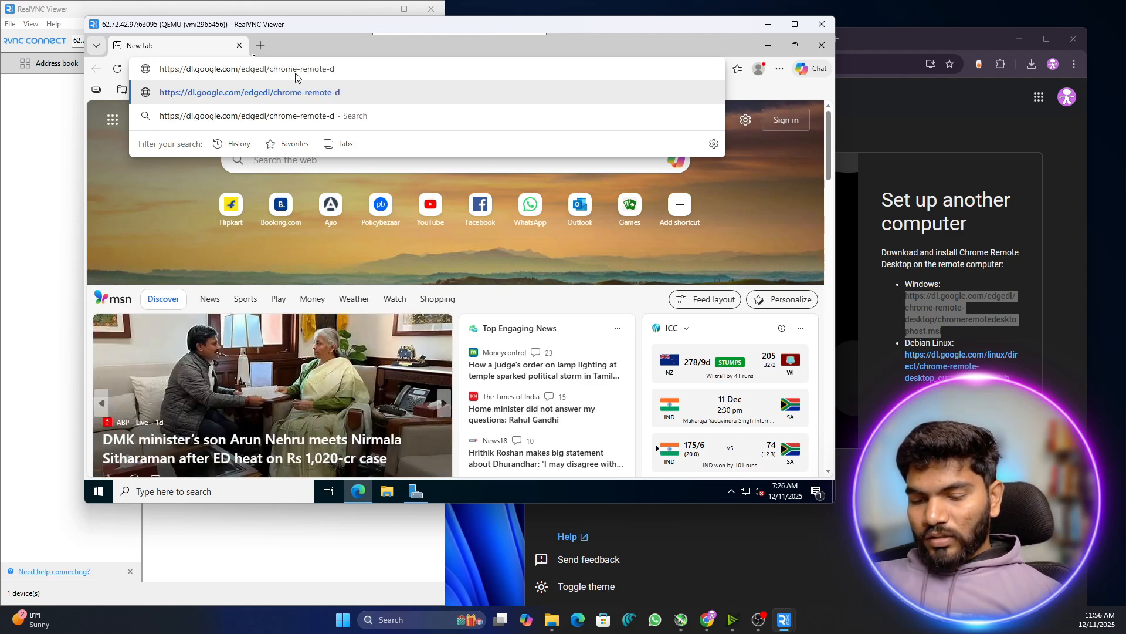
pyautogui.write('esktop')
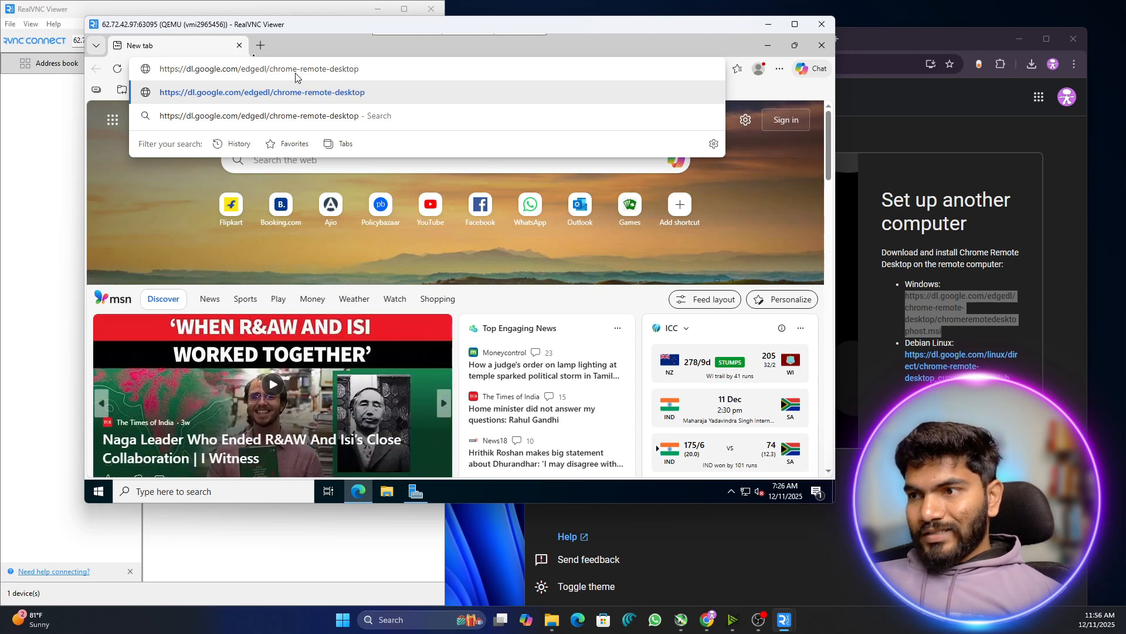
pyautogui.write('/')
pyautogui.write('chro,me')
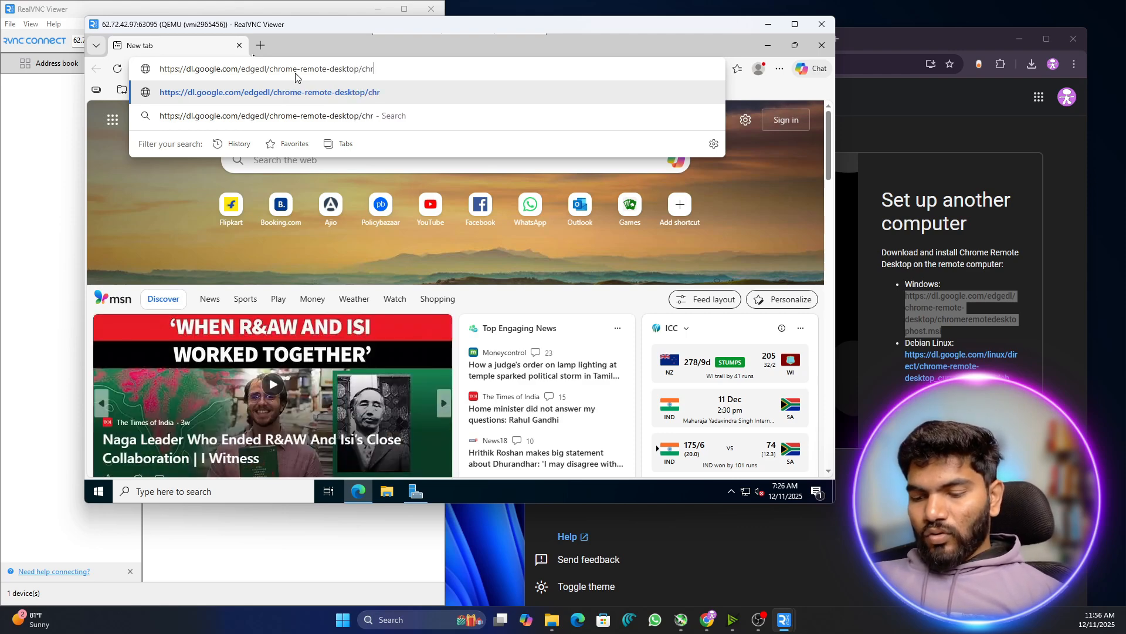
pyautogui.press('BackSpace')
pyautogui.press('BackSpace')
pyautogui.press('BackSpace')
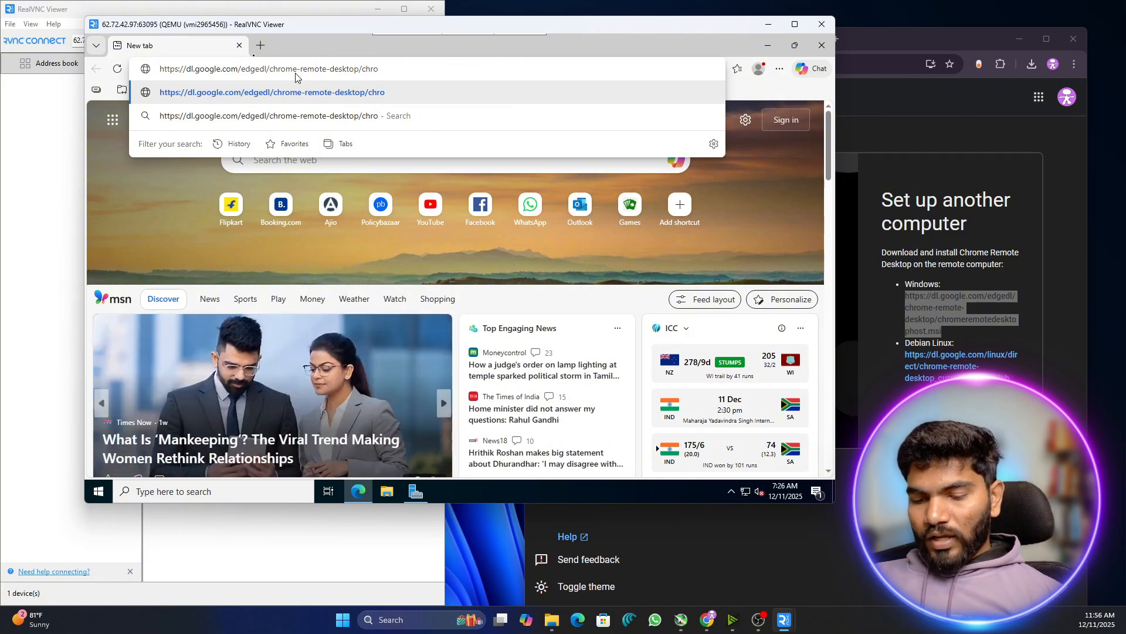
pyautogui.write('me')
pyautogui.write('rem')
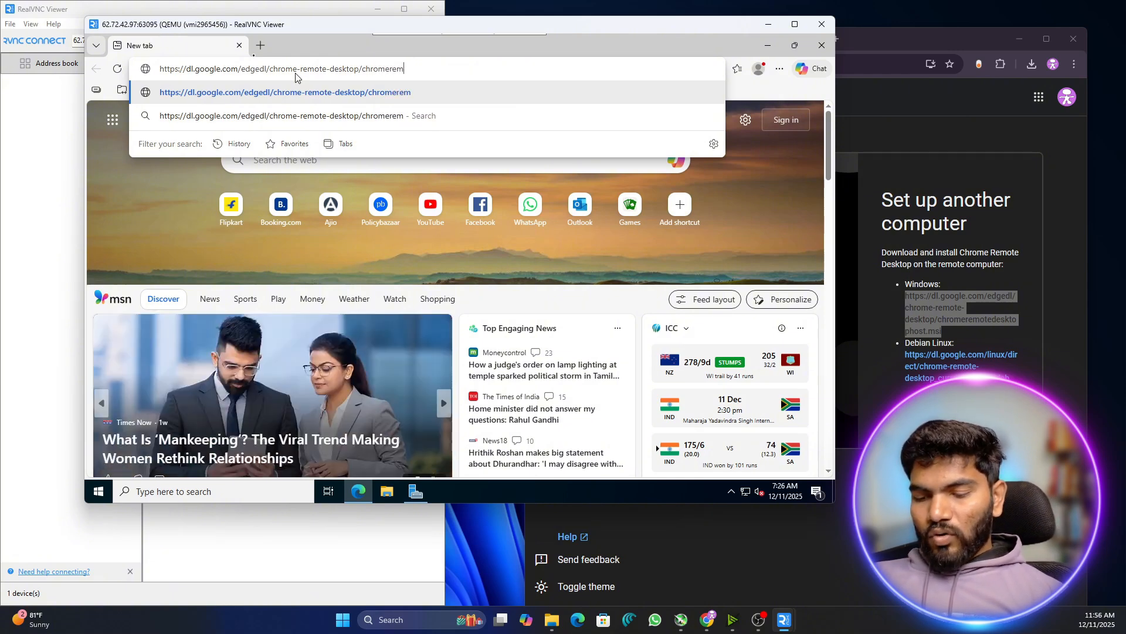
pyautogui.write('otedesktop')
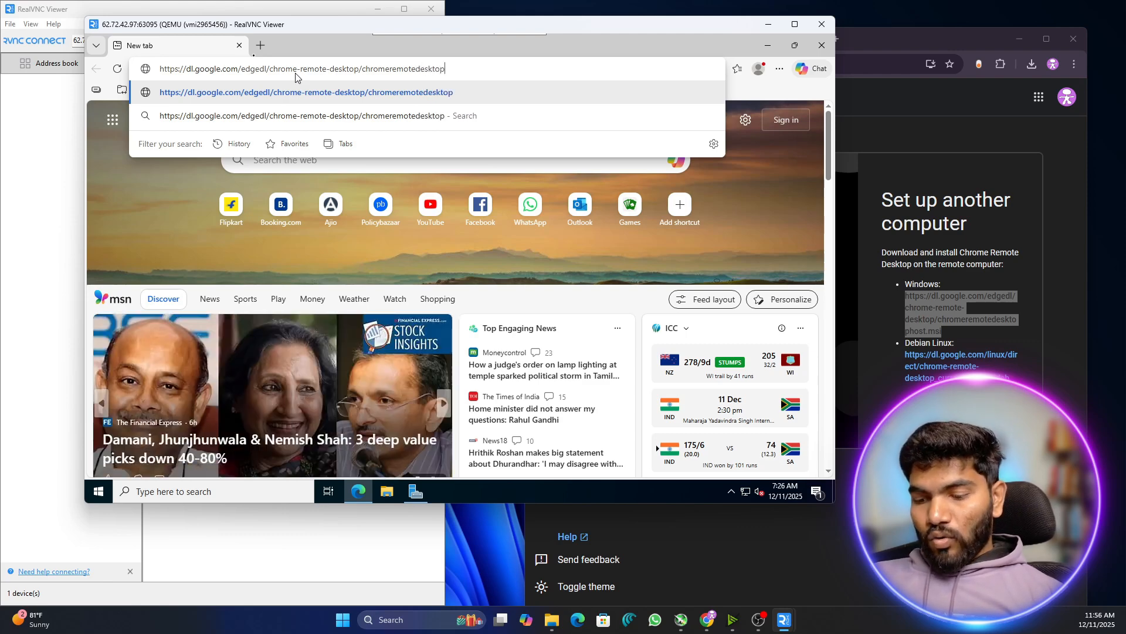
pyautogui.write('host.m')
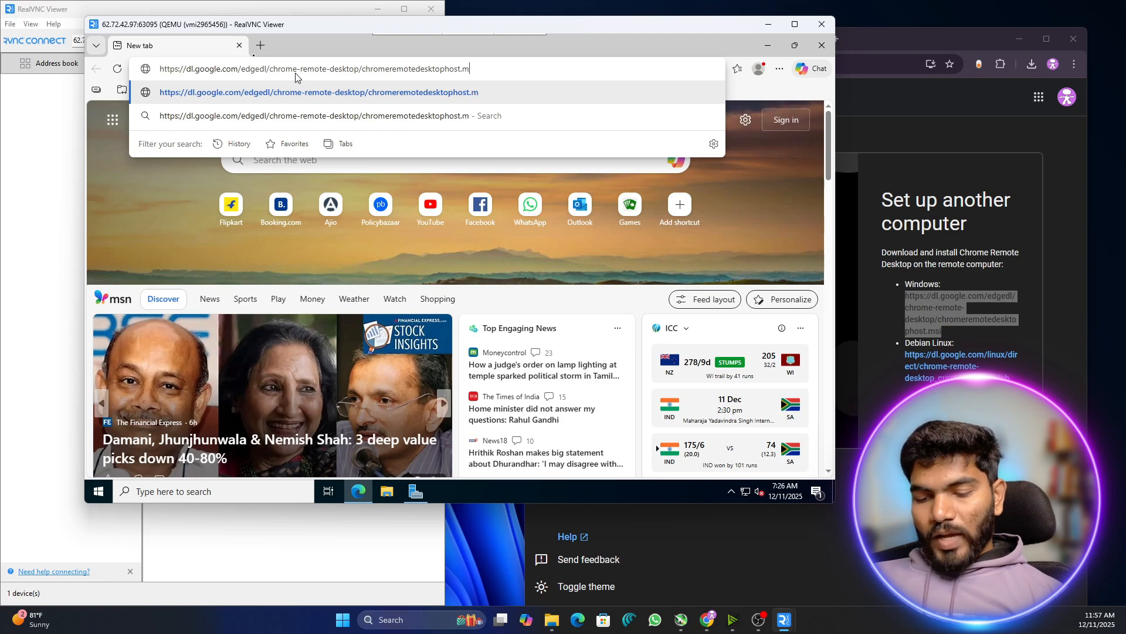
pyautogui.write('si')
pyautogui.press('Return')
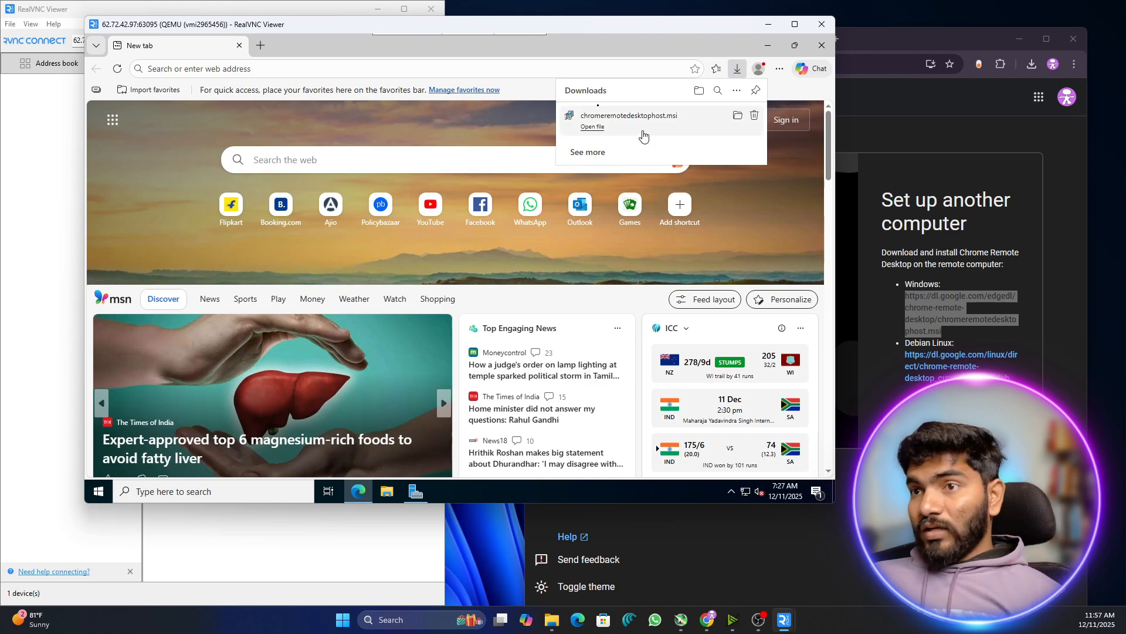
# - Run chromeremotedesktophost.msi and approve the User Account Control prompt
pyautogui.click(642, 133)
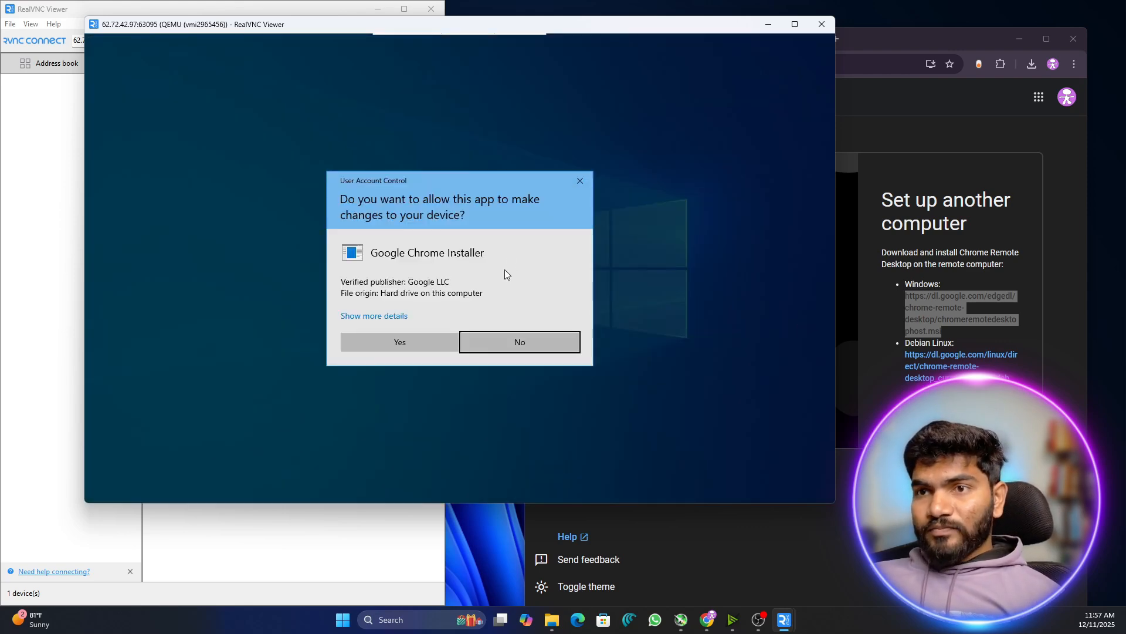
pyautogui.click(428, 342)
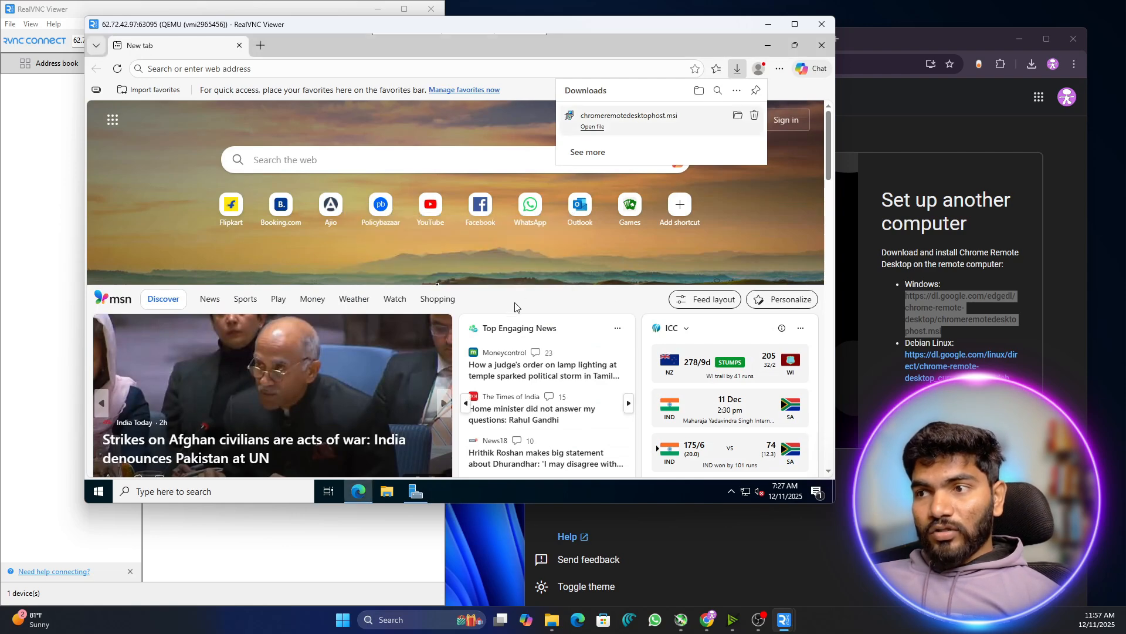
pyautogui.click(997, 204)
# - Authorise the new computer and select the Windows (Cmd) setup command
pyautogui.click(1000, 412)
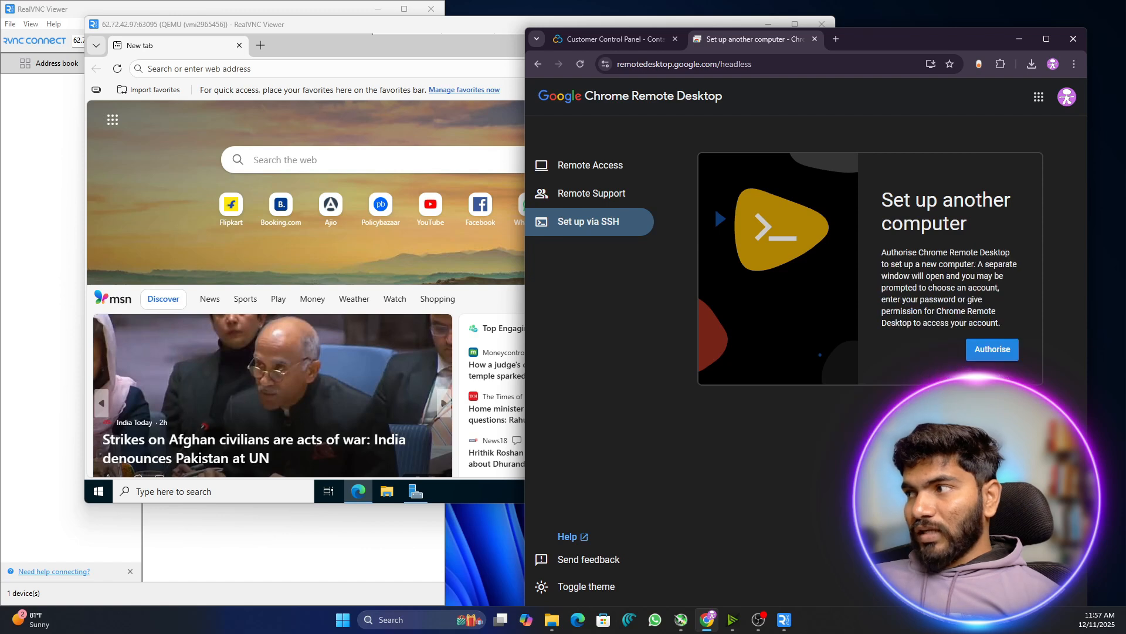
pyautogui.click(993, 349)
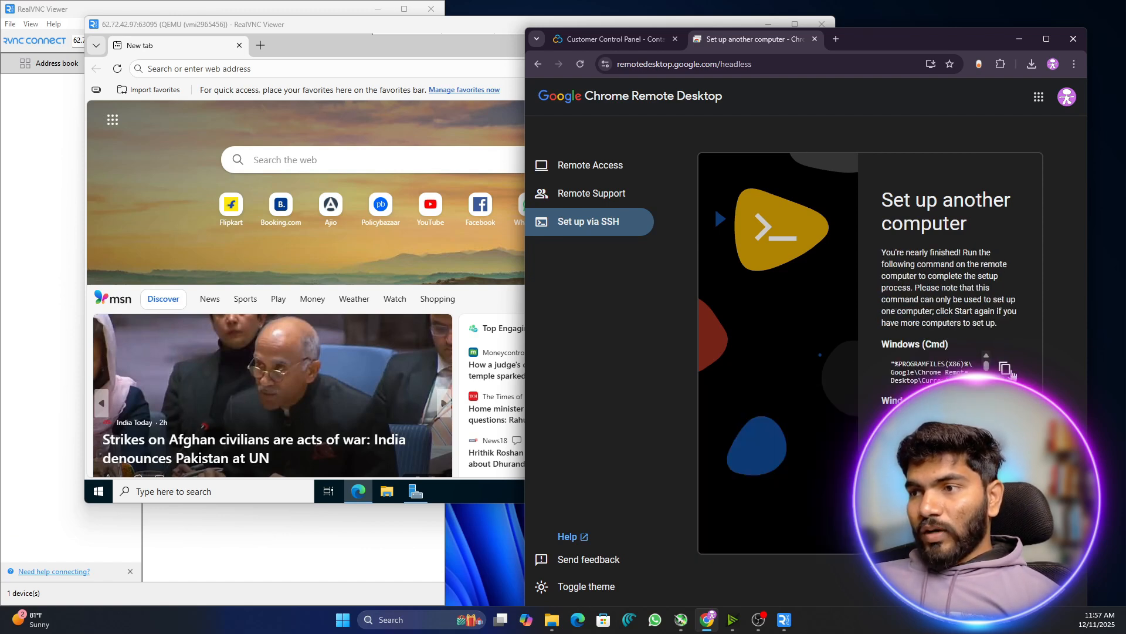
pyautogui.moveTo(892, 362); pyautogui.dragTo(939, 393)
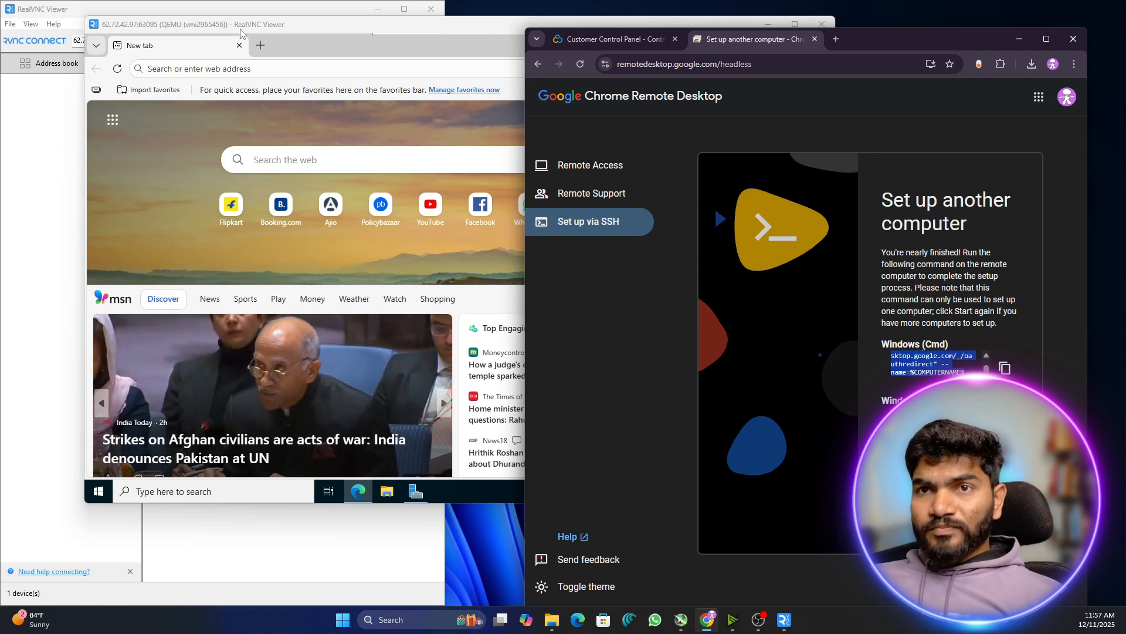
pyautogui.moveTo(242, 29); pyautogui.dragTo(203, 26)
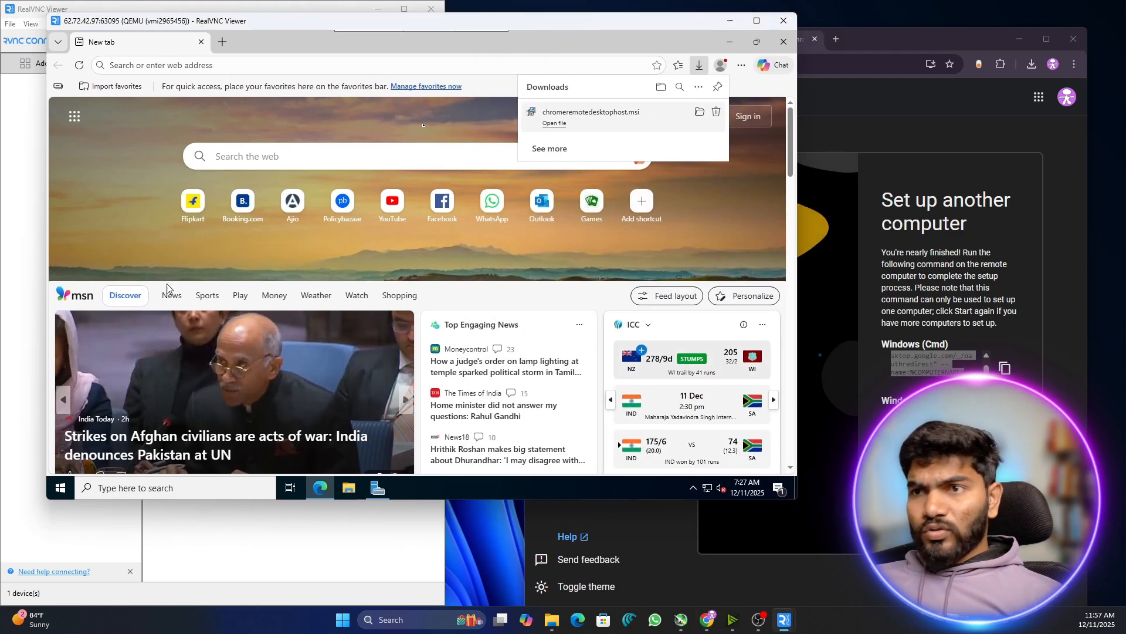
# - Search 'tmp mail' in remote Edge, open temp-mail.org, then start a new local Chrome tab
pyautogui.doubleClick(48, 256)
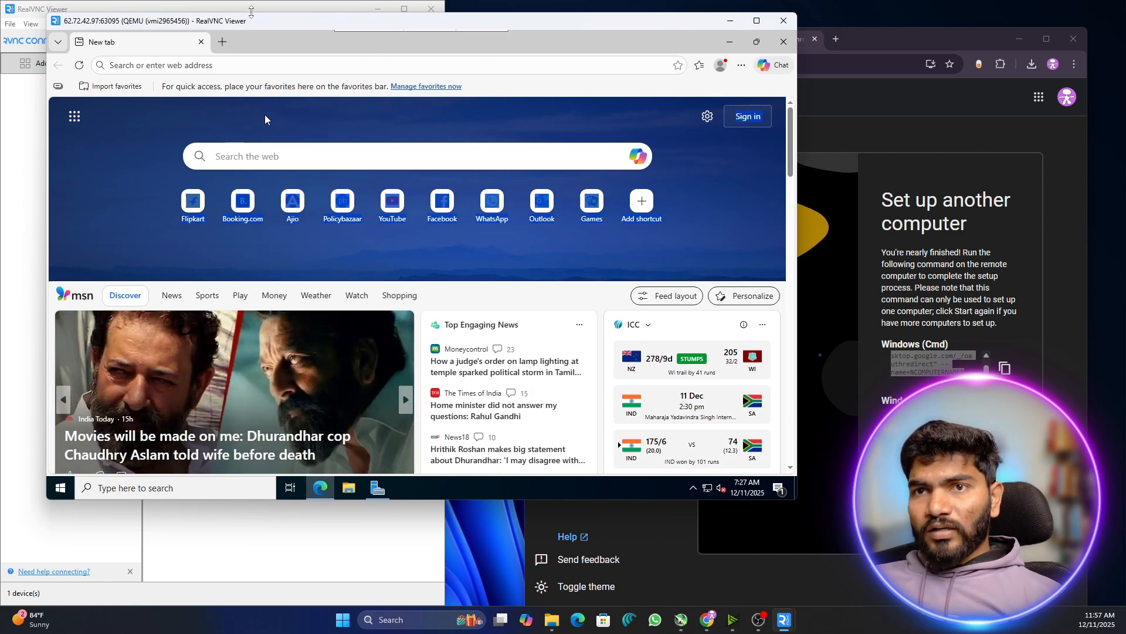
pyautogui.click(258, 162)
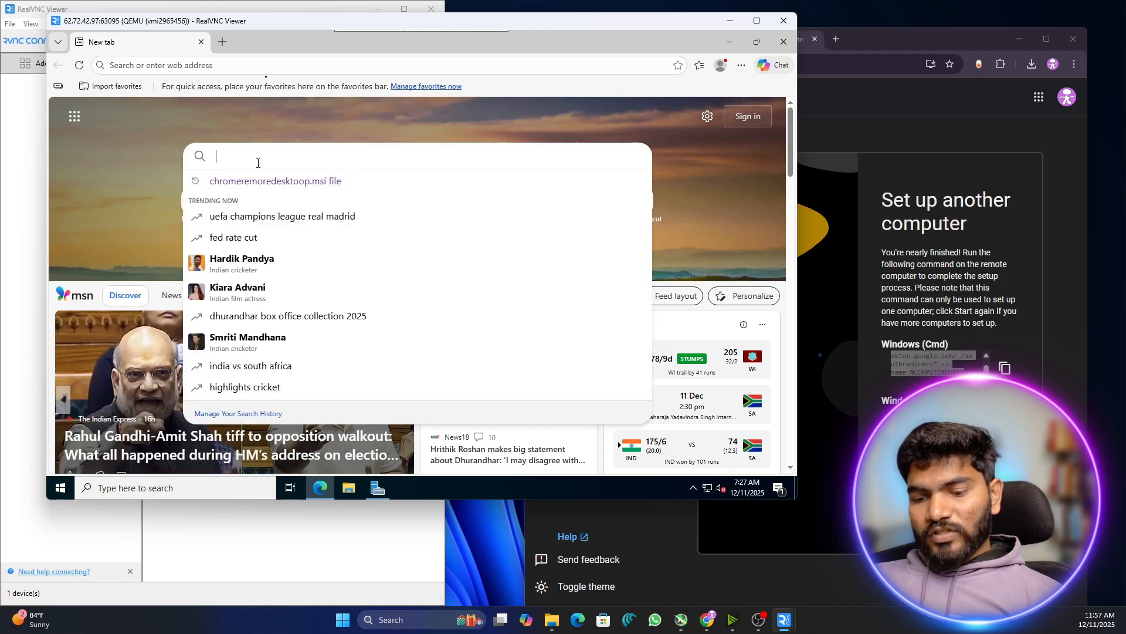
pyautogui.write('tmp mail')
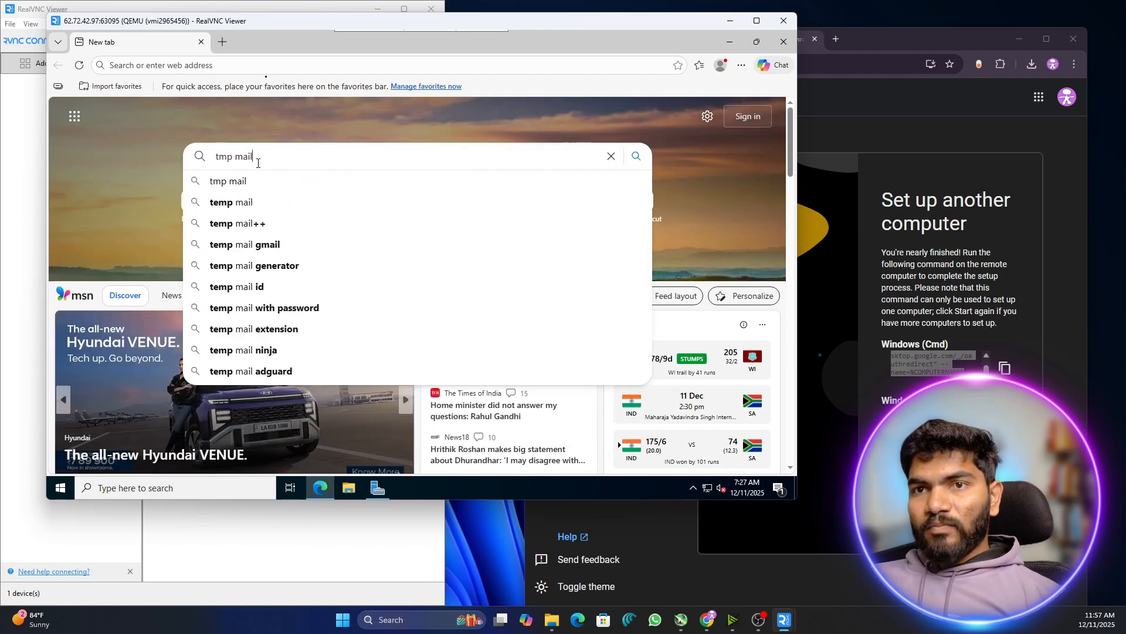
pyautogui.press('Return')
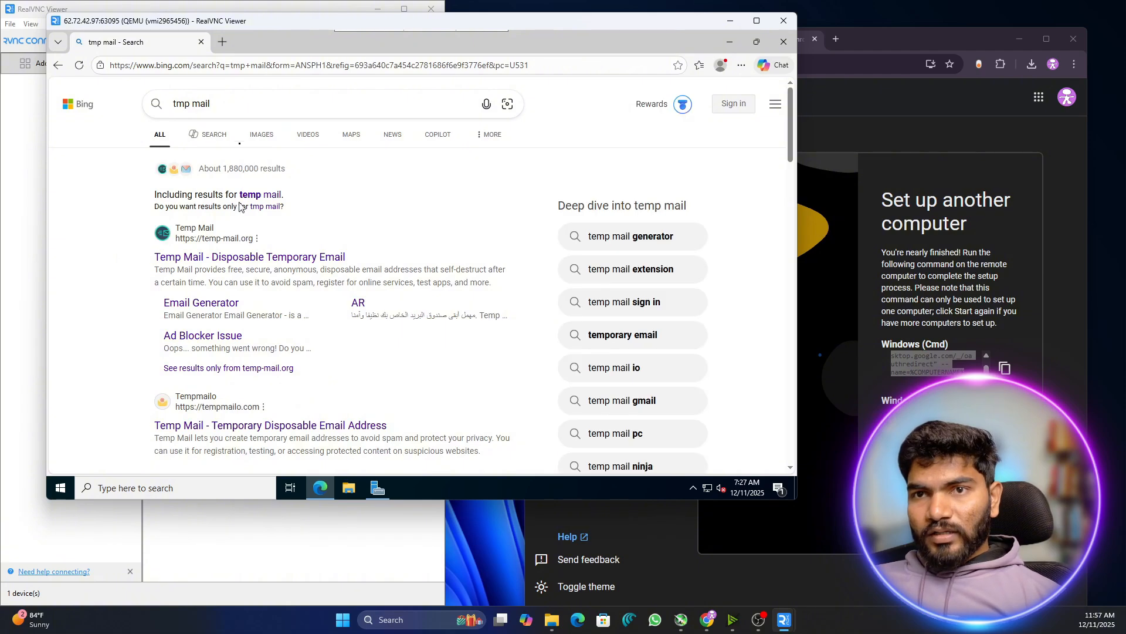
pyautogui.click(246, 266)
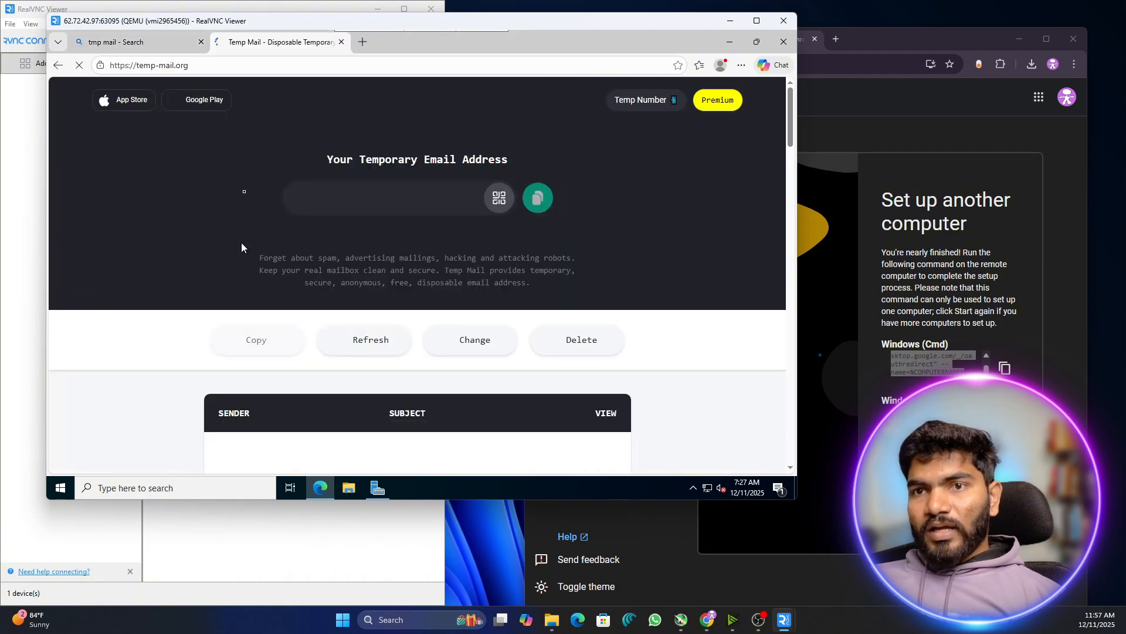
pyautogui.click(867, 151)
pyautogui.click(837, 40)
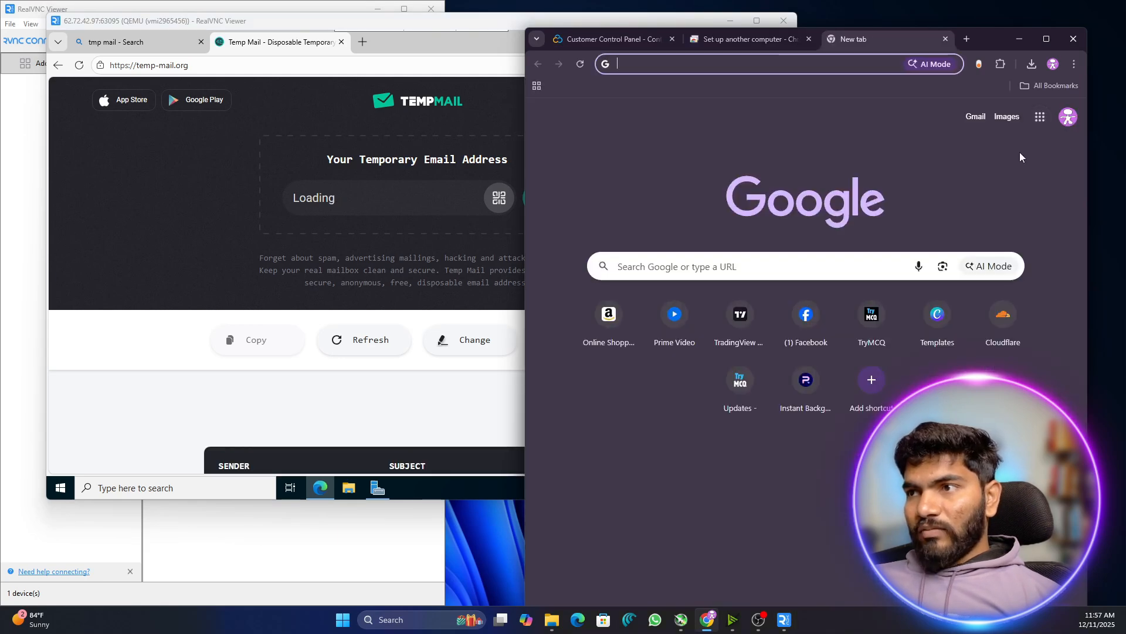
# - Open Gmail and start a new full-screen message
pyautogui.click(975, 115)
pyautogui.moveTo(994, 41); pyautogui.dragTo(1014, 419)
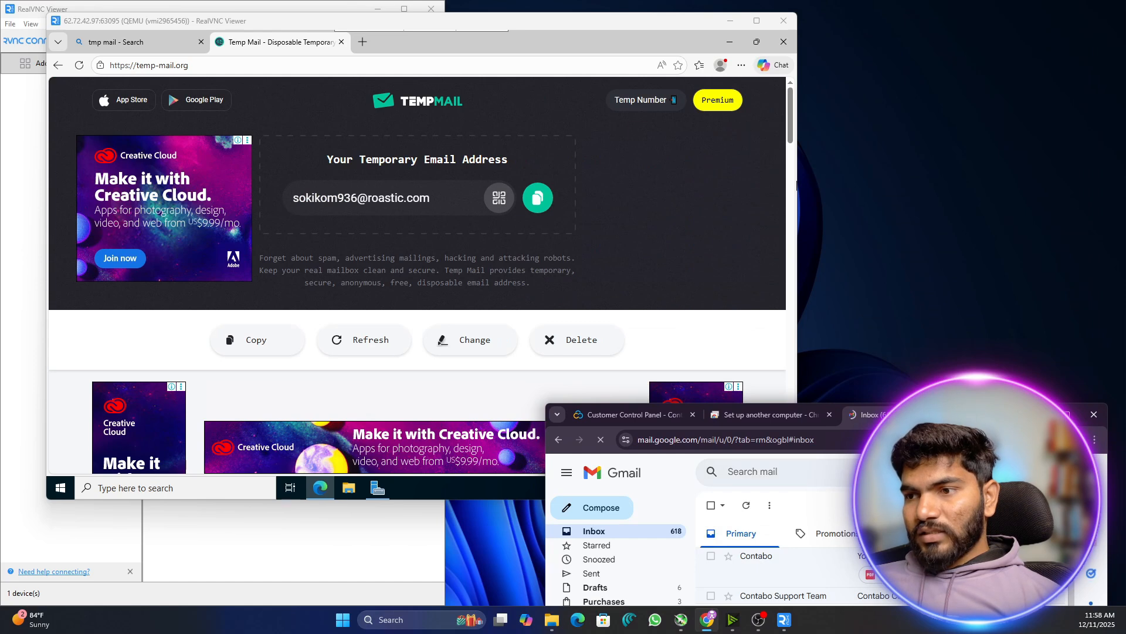
pyautogui.click(604, 507)
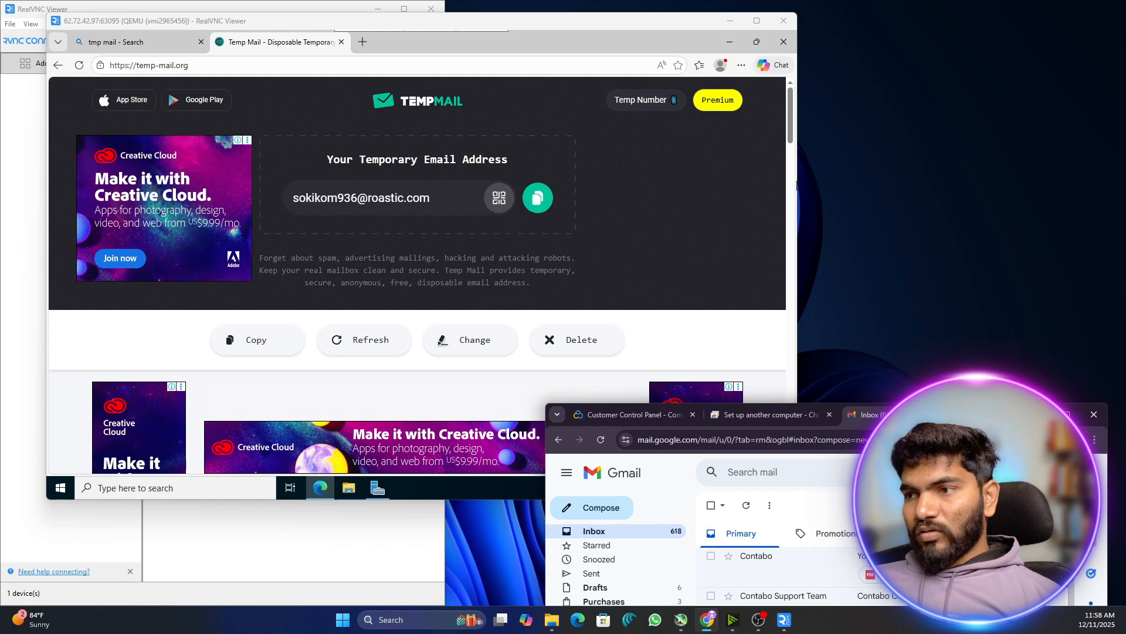
pyautogui.moveTo(1015, 413); pyautogui.dragTo(1005, 34)
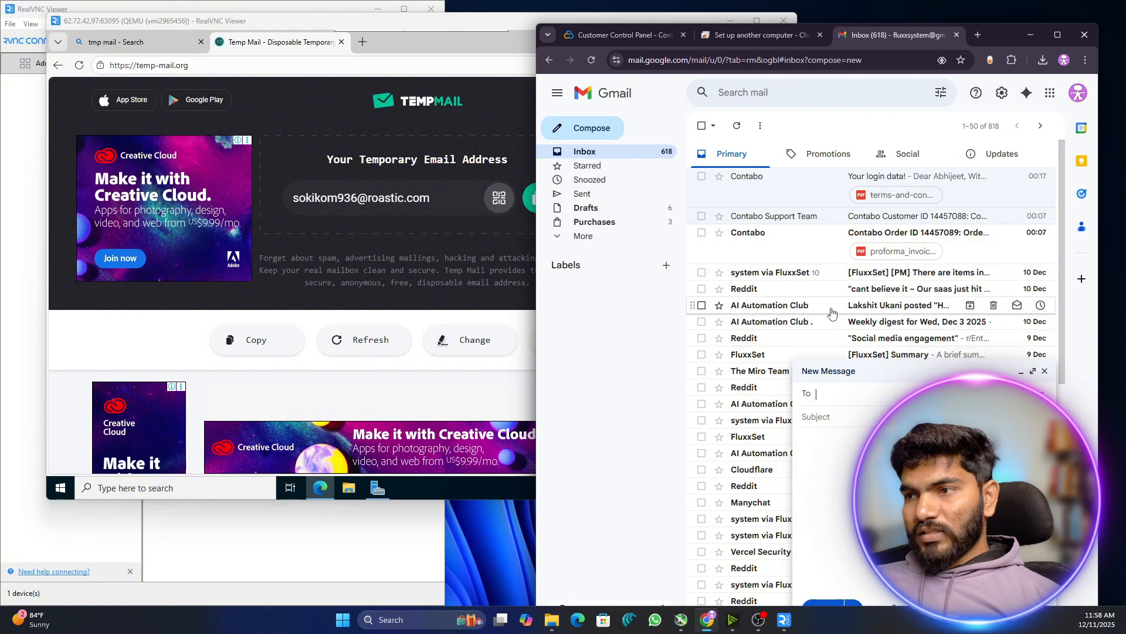
pyautogui.click(1033, 370)
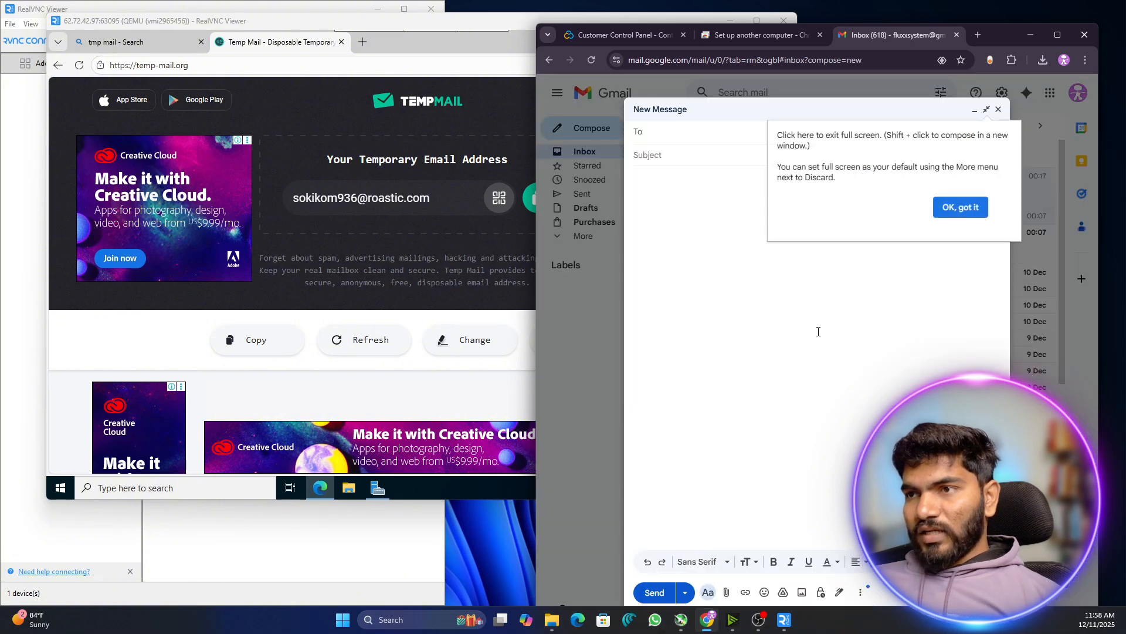
pyautogui.click(962, 207)
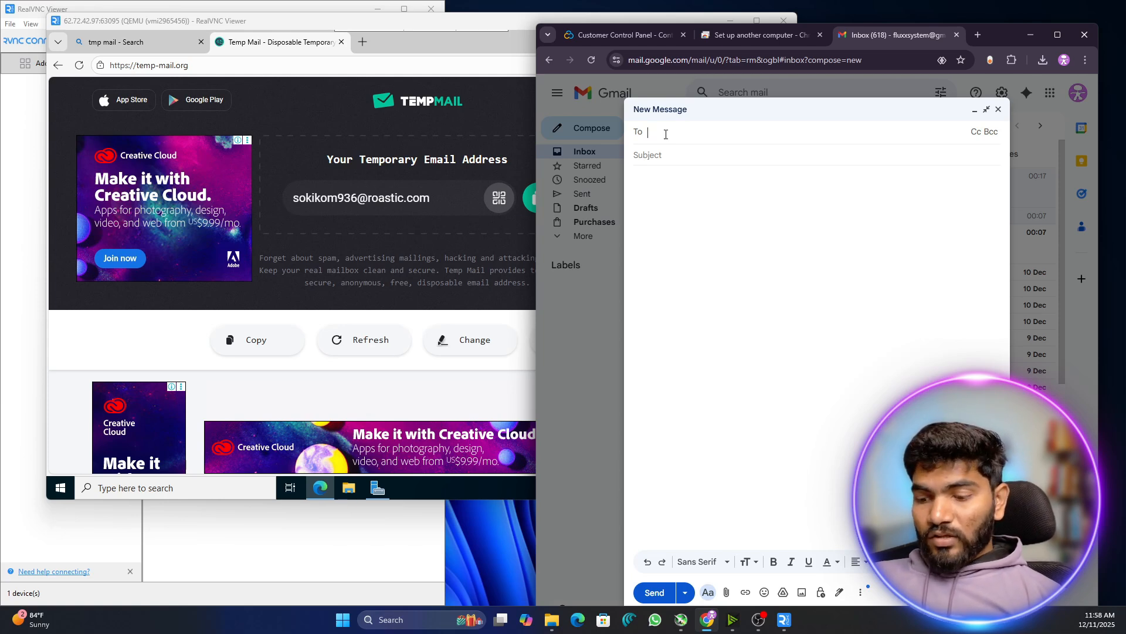
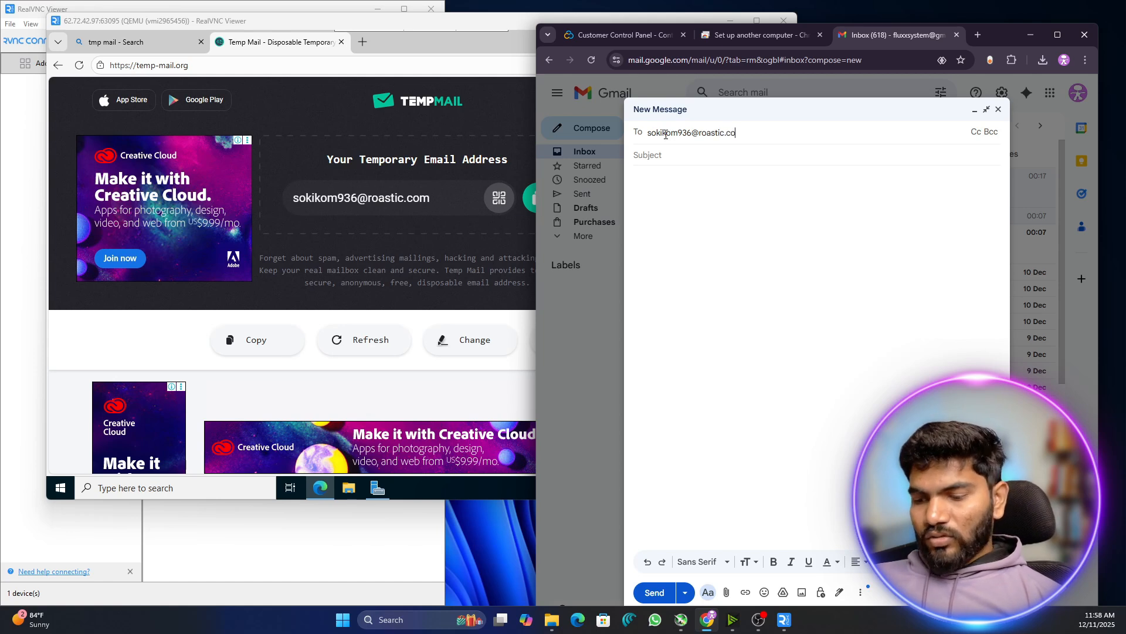
# - Add the temporary email address as the message recipient
pyautogui.press('Return')
pyautogui.write('lin')
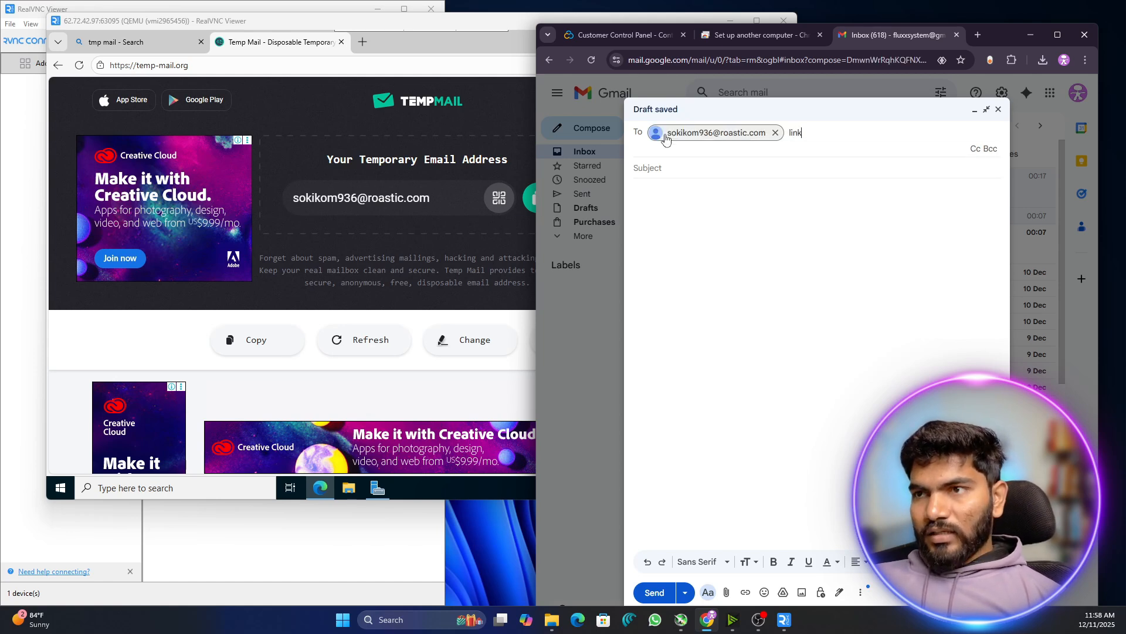
pyautogui.write('k')
pyautogui.press('BackSpace')
pyautogui.press('BackSpace')
pyautogui.press('BackSpace')
pyautogui.press('Tab')
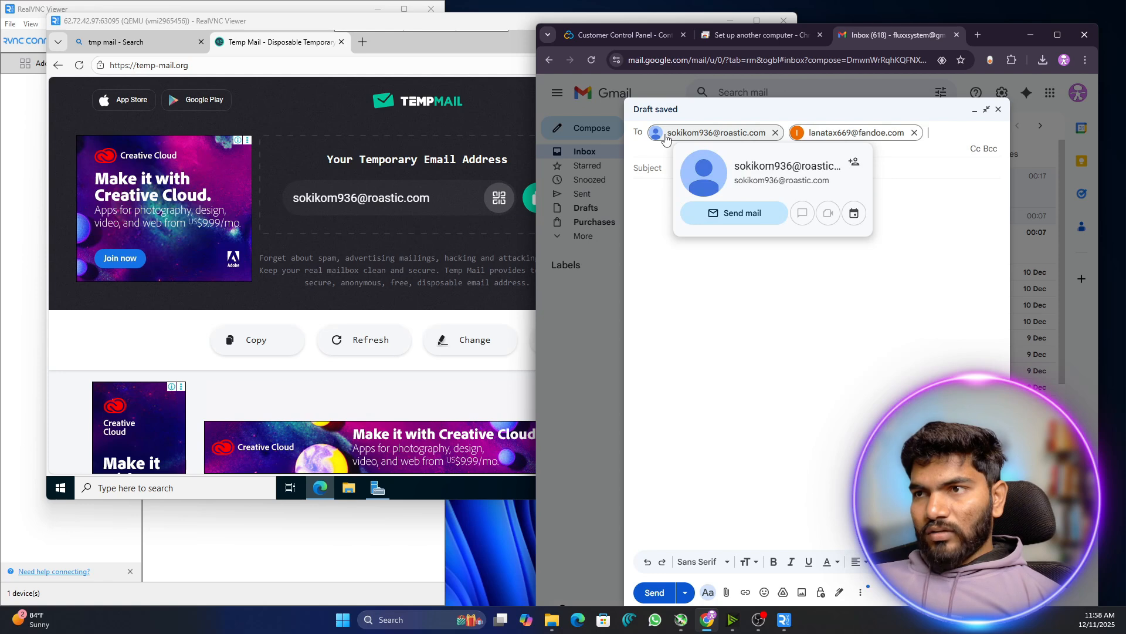
# - Remove the extra recipient and begin the subject as 'lin'
pyautogui.click(914, 132)
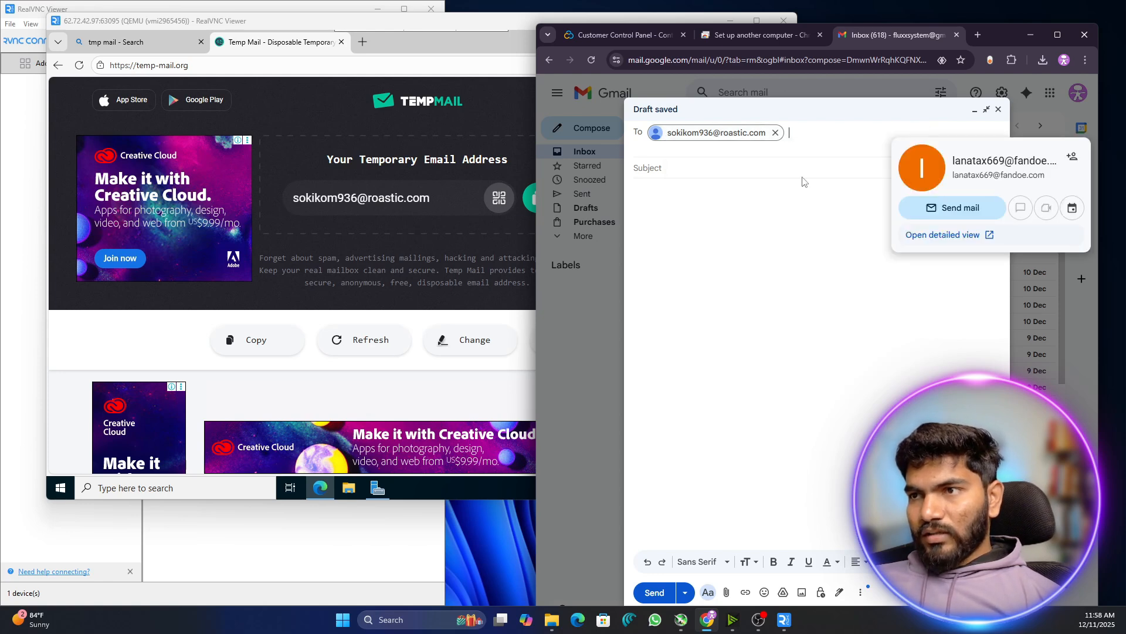
pyautogui.click(701, 169)
pyautogui.write('lin')
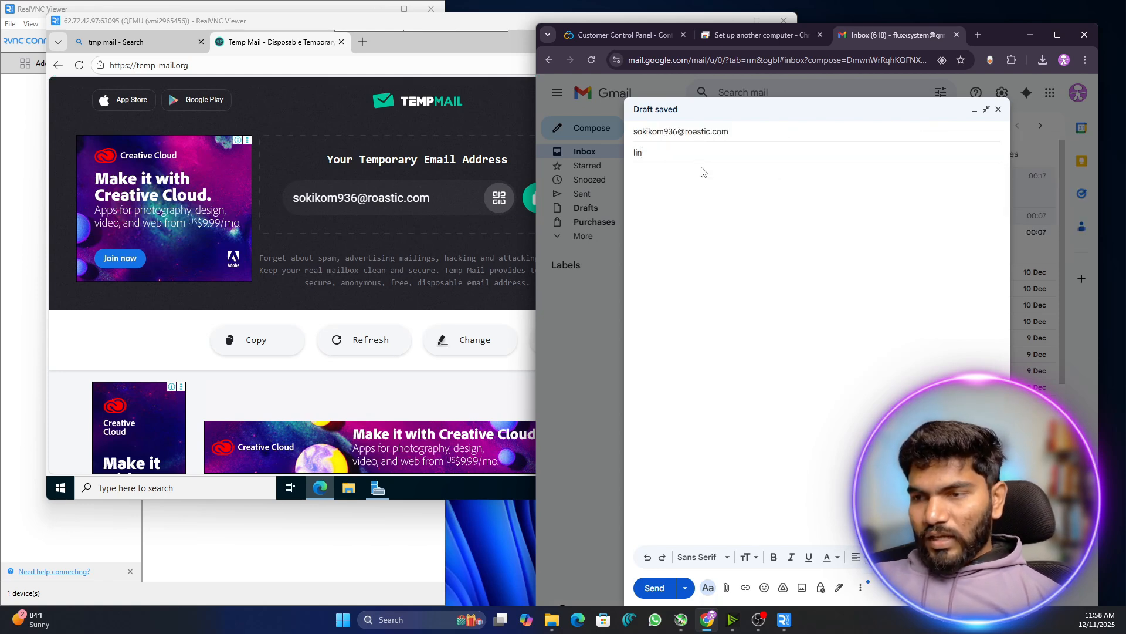
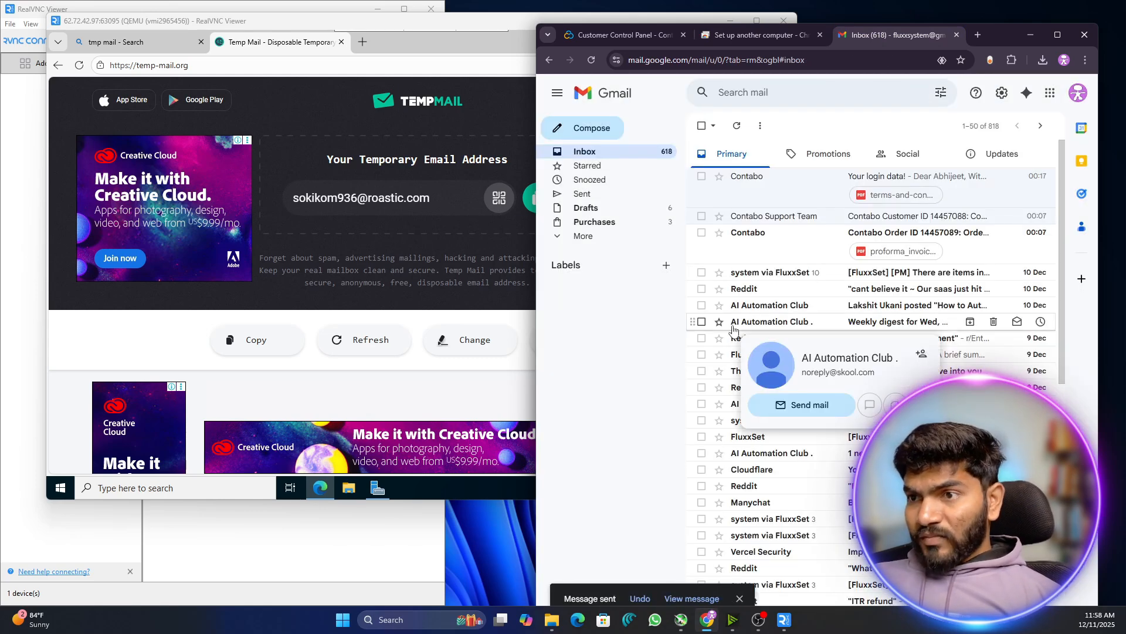
# - Return to the RealVNC Viewer session and scroll the temp-mail page down to its inbox list
pyautogui.click(330, 388)
pyautogui.scroll(-3, 342, 382)
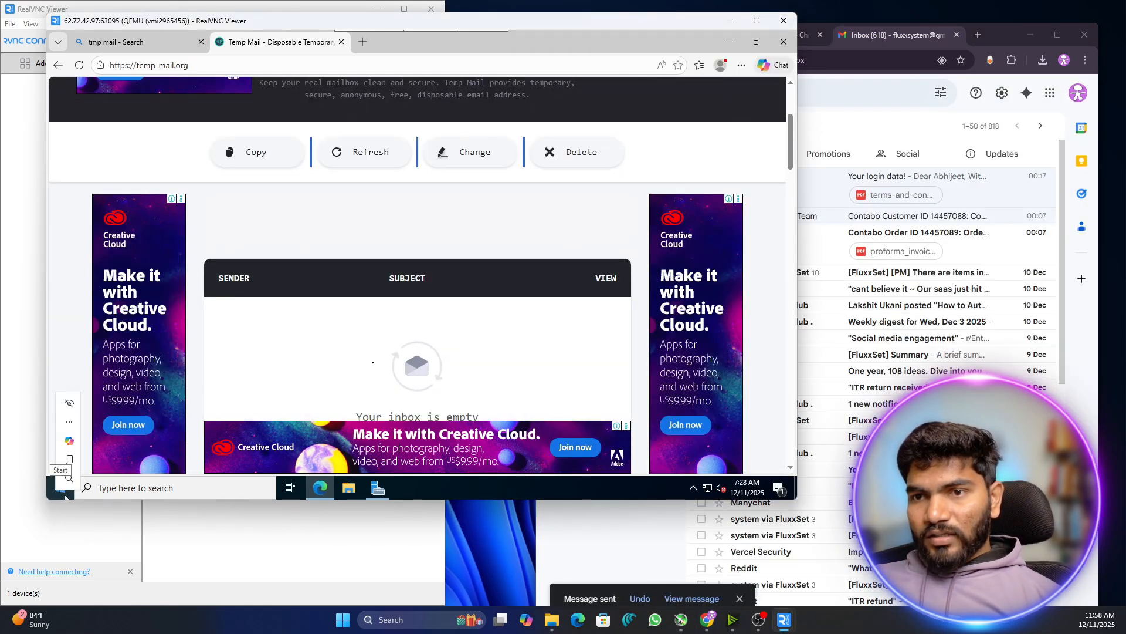
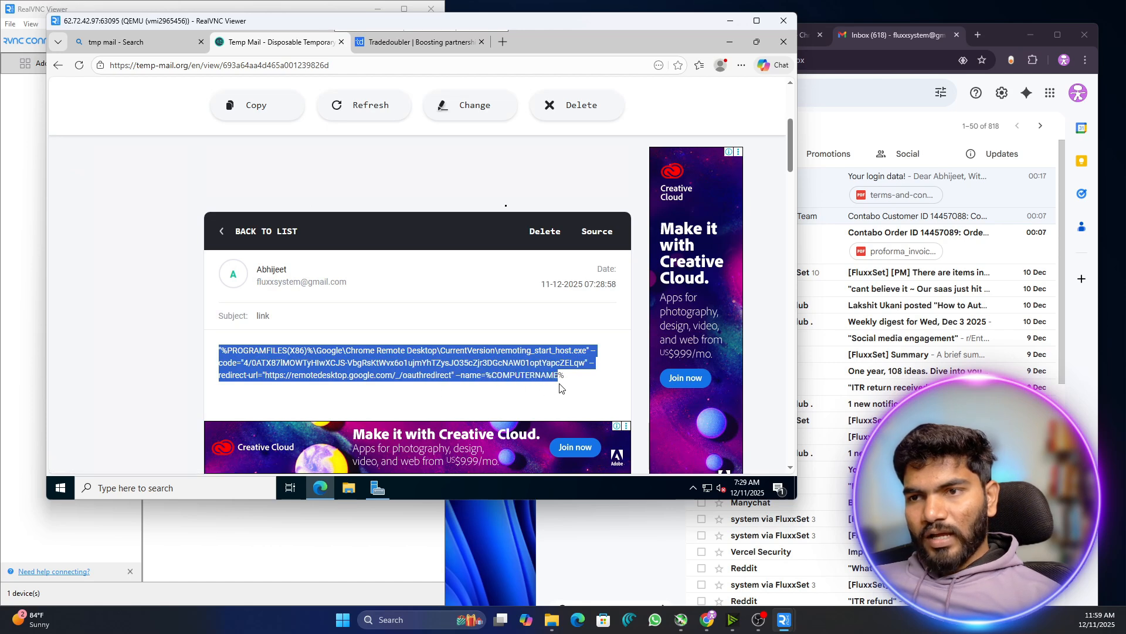
# - Open the context menu on the highlighted remoting_start_host command in the temp-mail message
pyautogui.rightClick(529, 365)
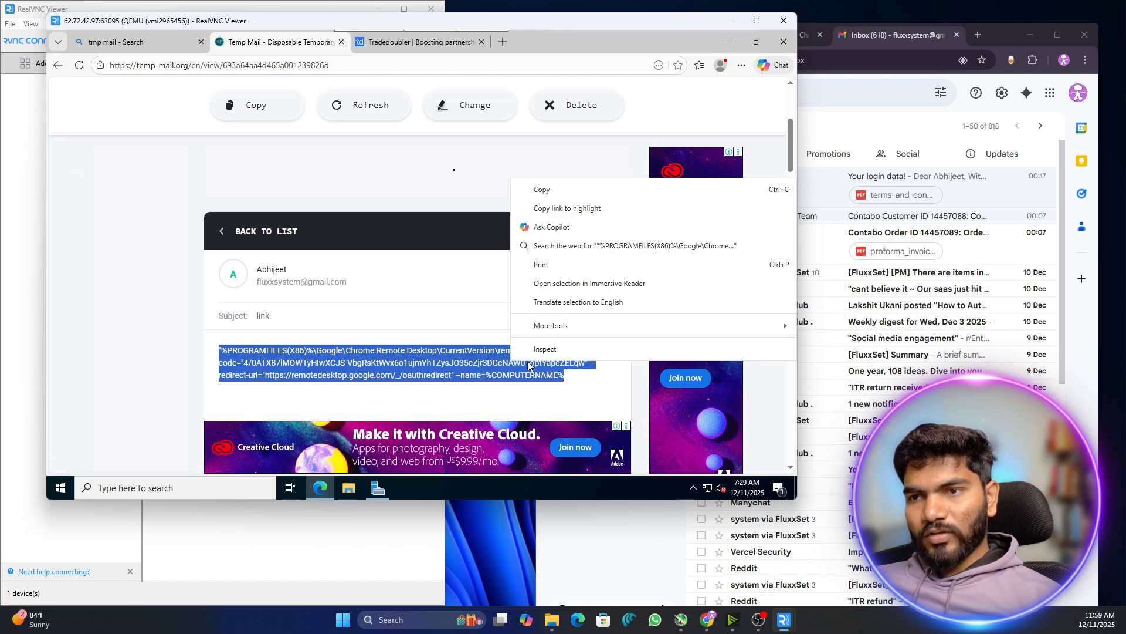
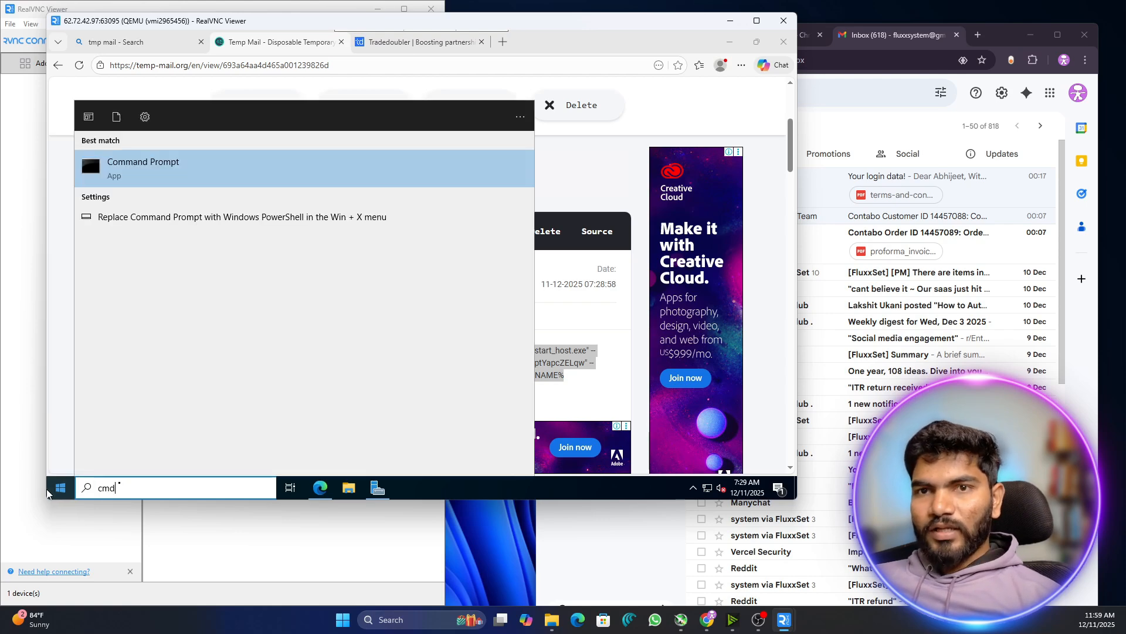
# - Launch Command Prompt via cmd search and run the pasted Windows remoting_start_host command
pyautogui.press('Return')
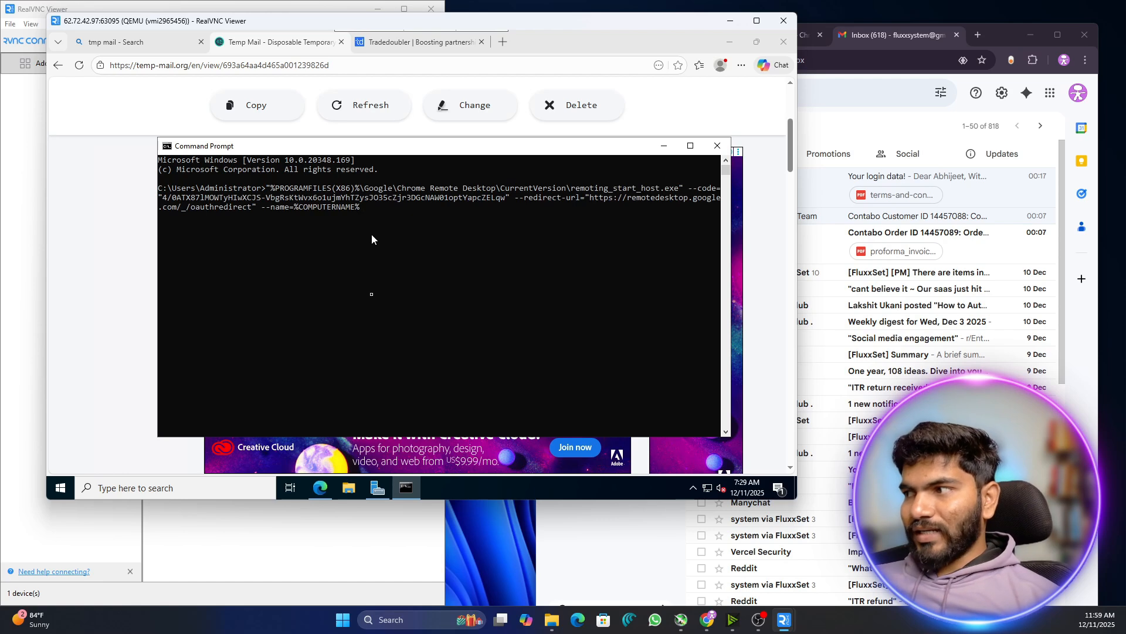
pyautogui.press('Return')
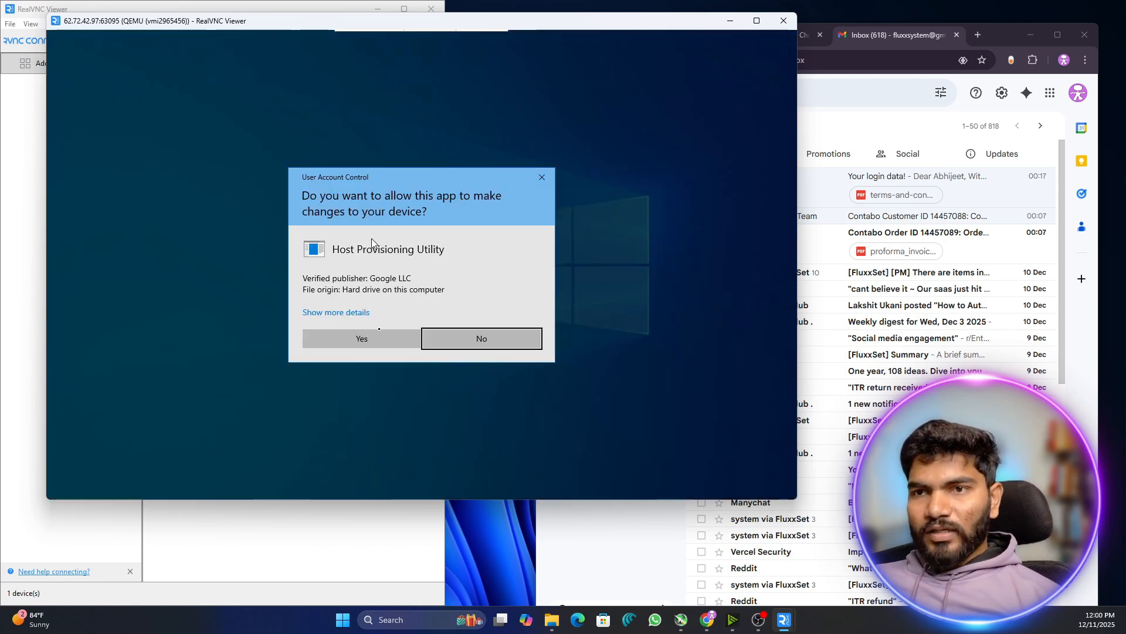
# - Approve the Host Provisioning Utility, enter and confirm a six-digit PIN, then close the console
pyautogui.click(379, 337)
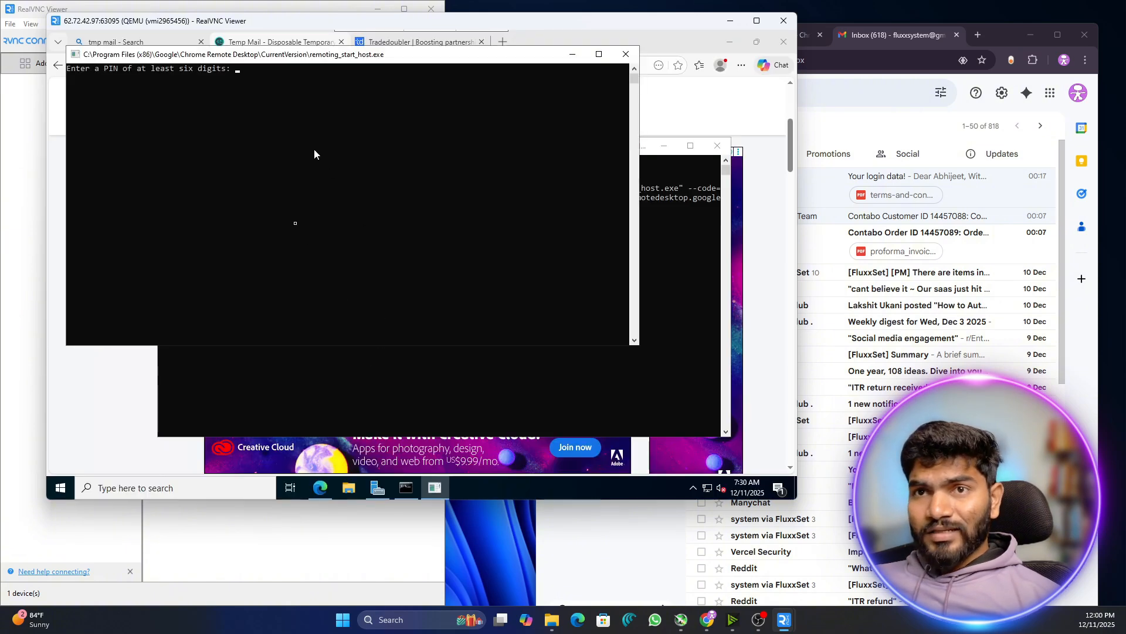
pyautogui.click(307, 144)
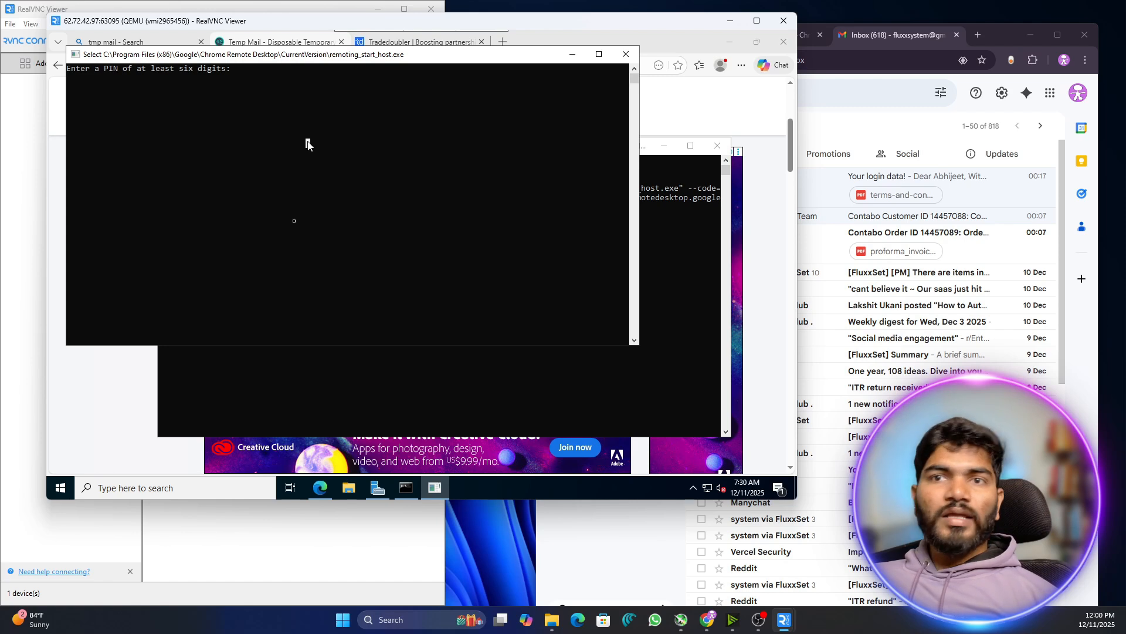
pyautogui.press('Escape')
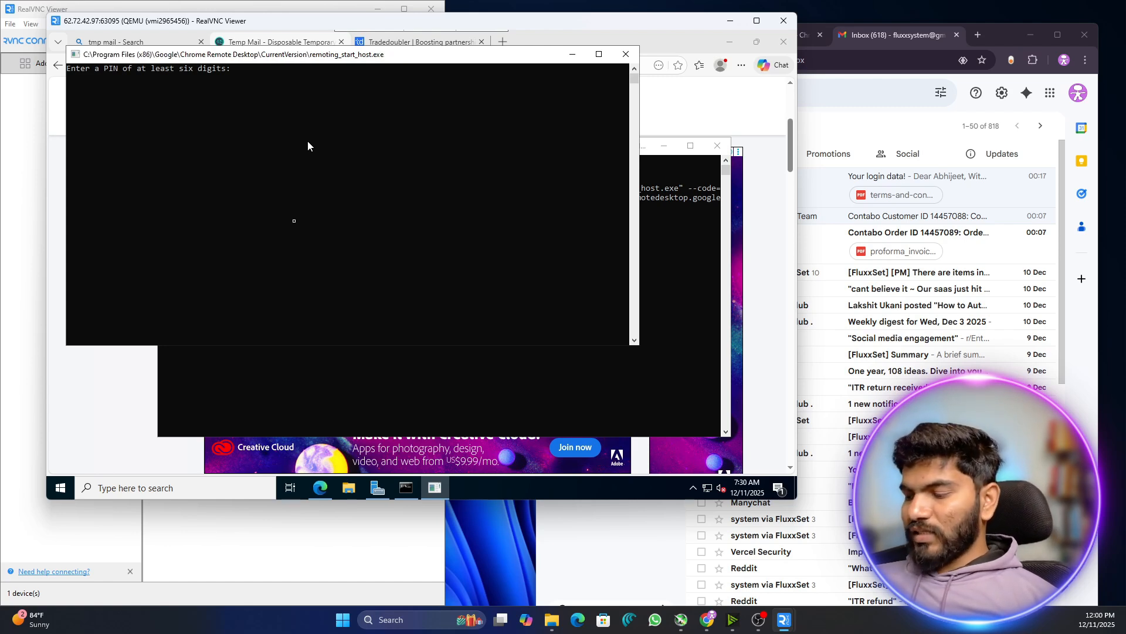
pyautogui.press('Return')
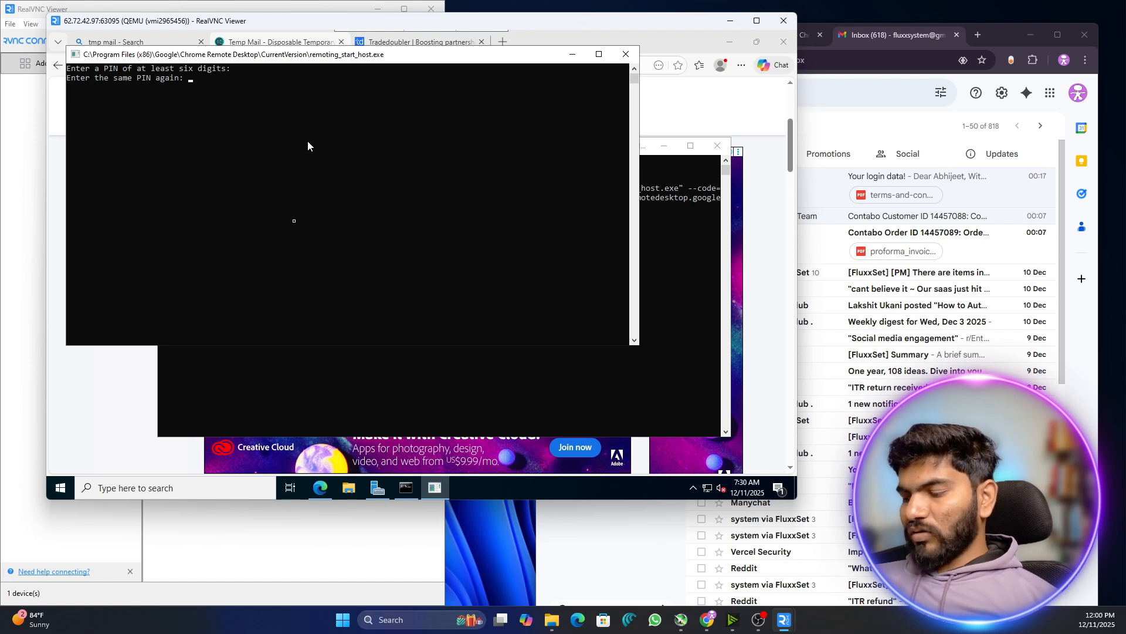
pyautogui.press('Return')
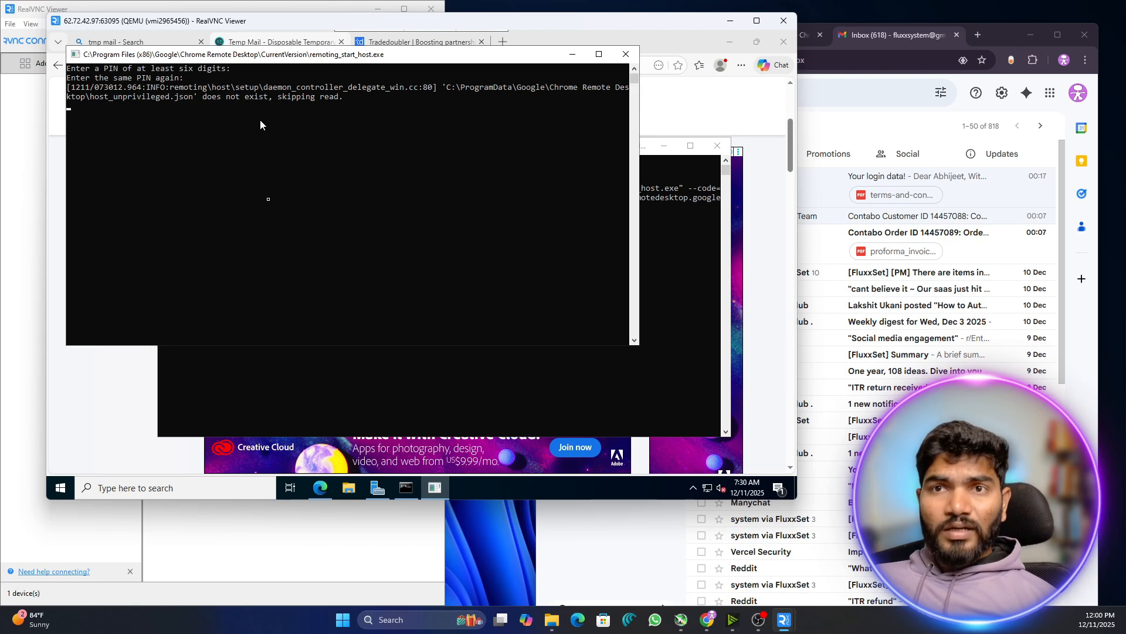
pyautogui.click(393, 142)
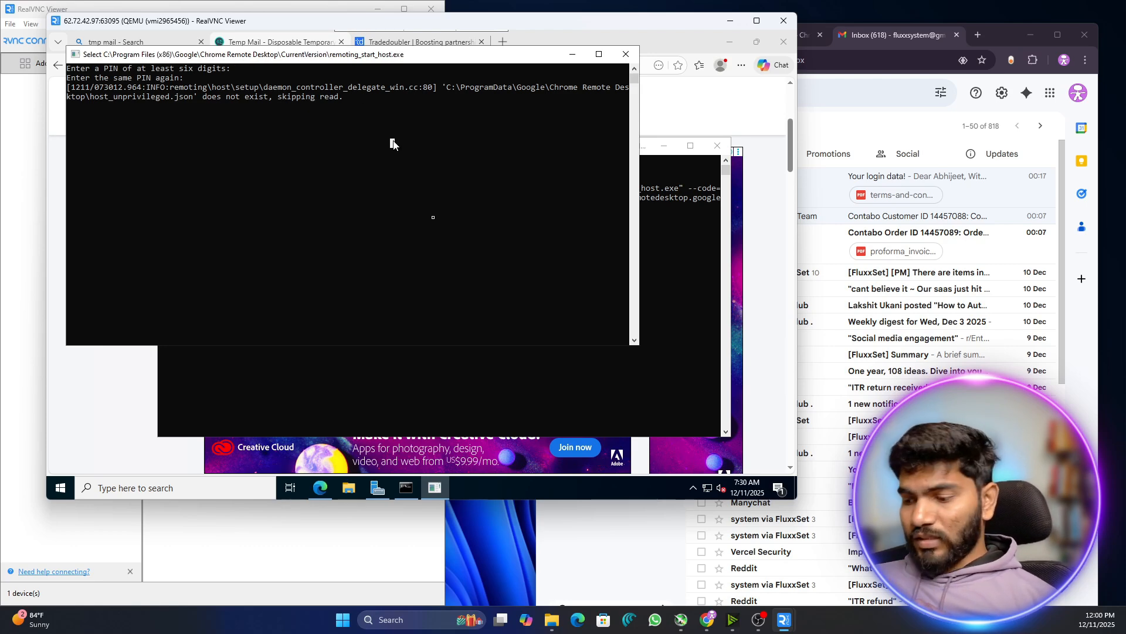
pyautogui.press('Return')
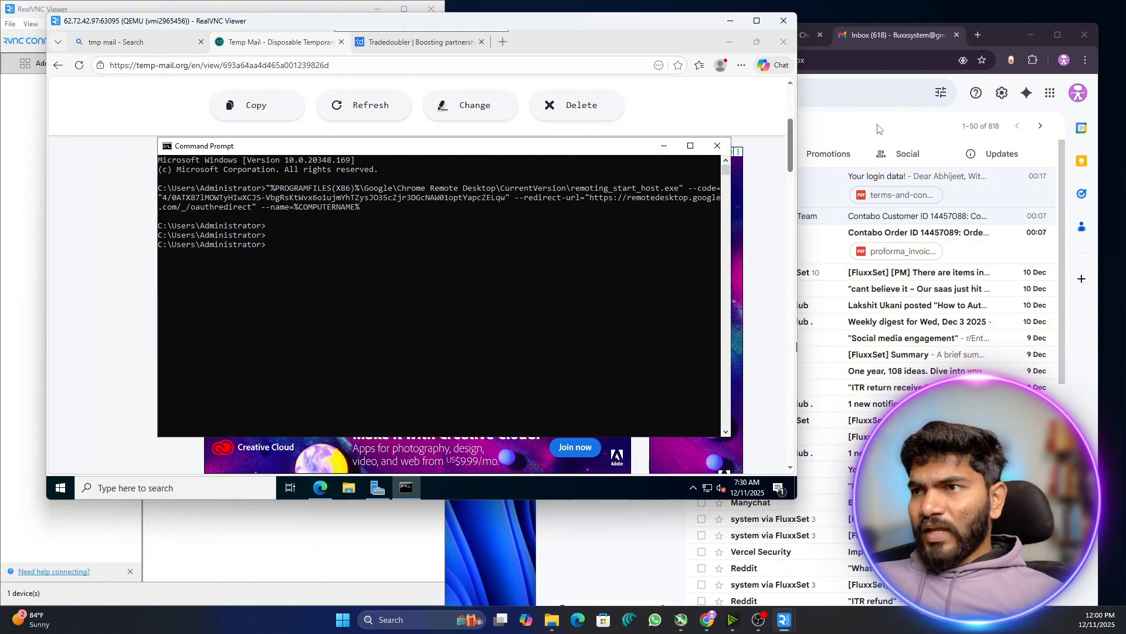
# - Go to the Chrome Remote Desktop Remote Access list and connect to VMI2965456
pyautogui.click(1058, 34)
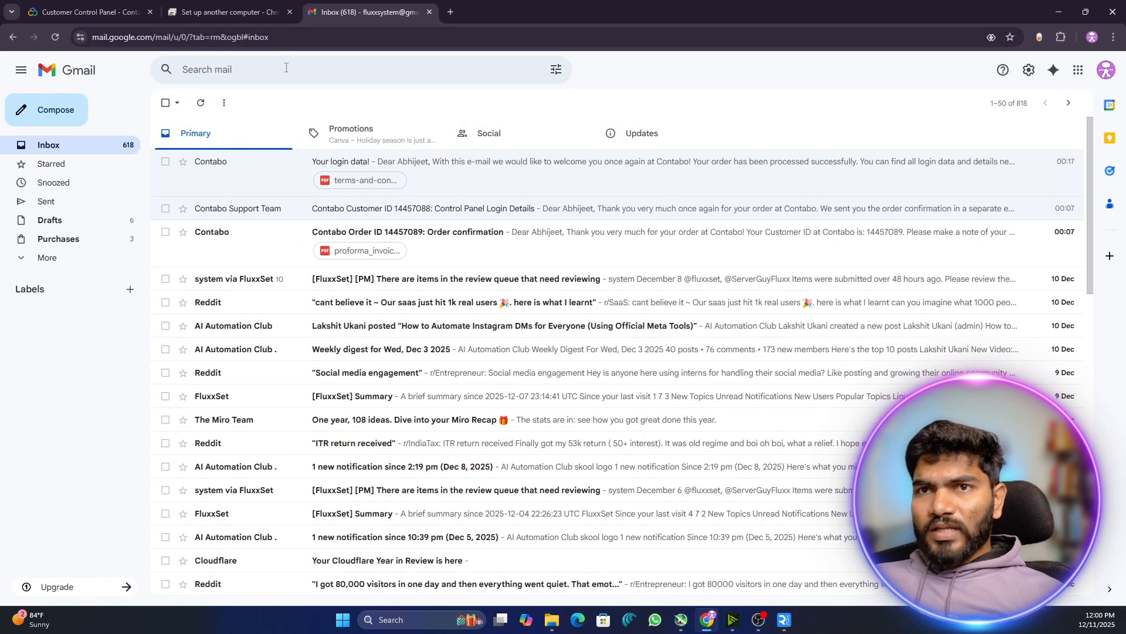
pyautogui.click(233, 12)
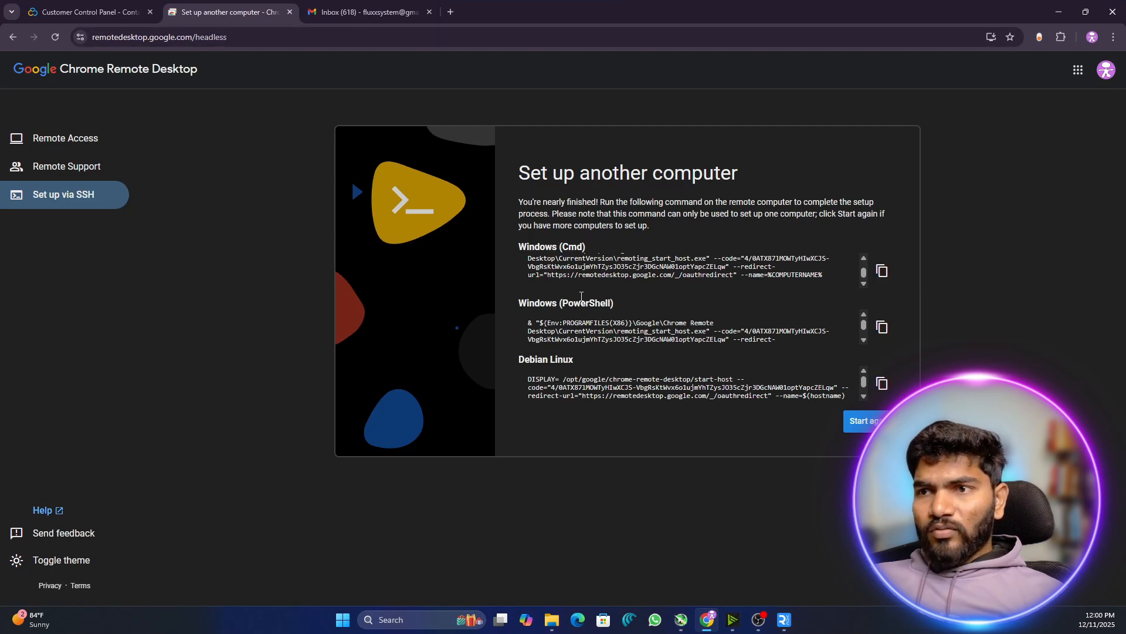
pyautogui.click(62, 139)
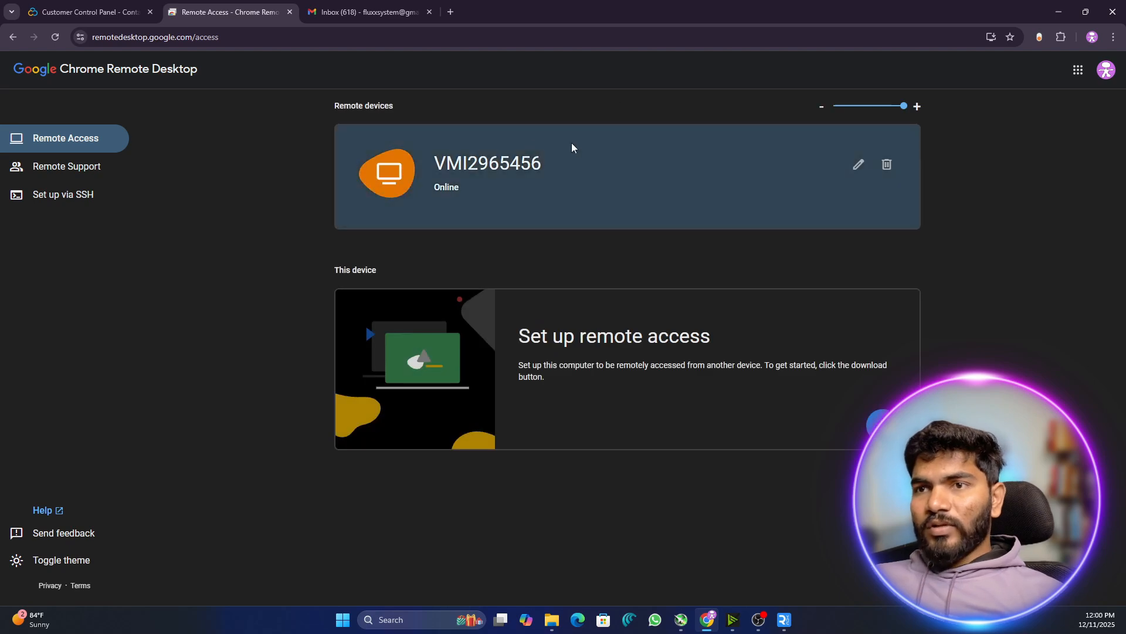
pyautogui.click(618, 178)
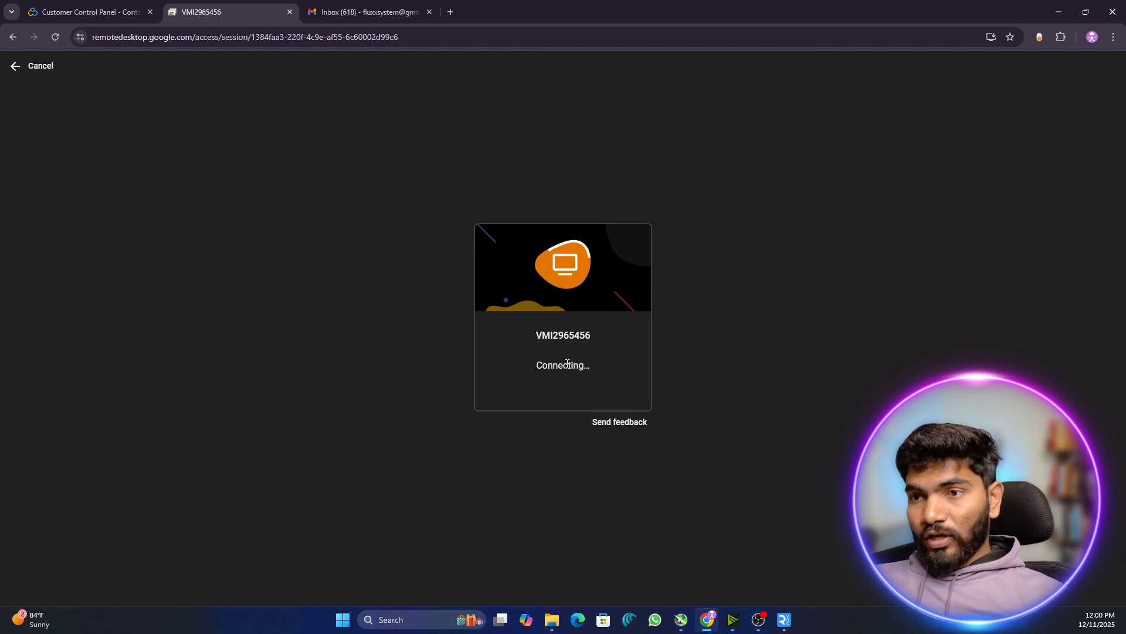
# - Enter the host PIN, remember it on this browser, and connect to VMI2965456
pyautogui.write('••')
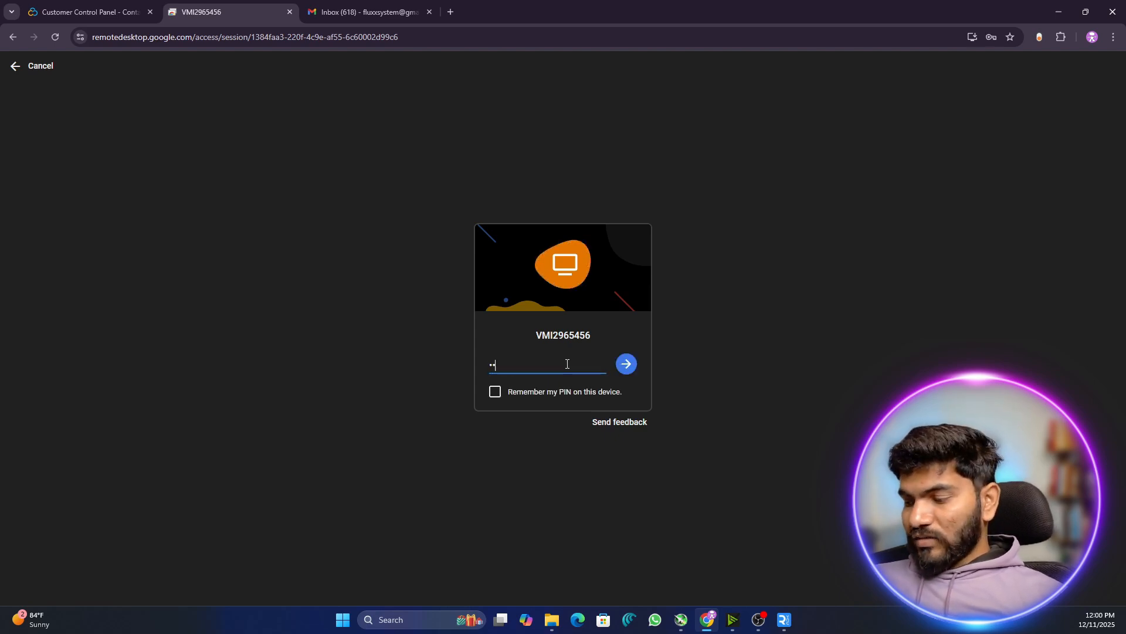
pyautogui.click(495, 392)
pyautogui.click(620, 366)
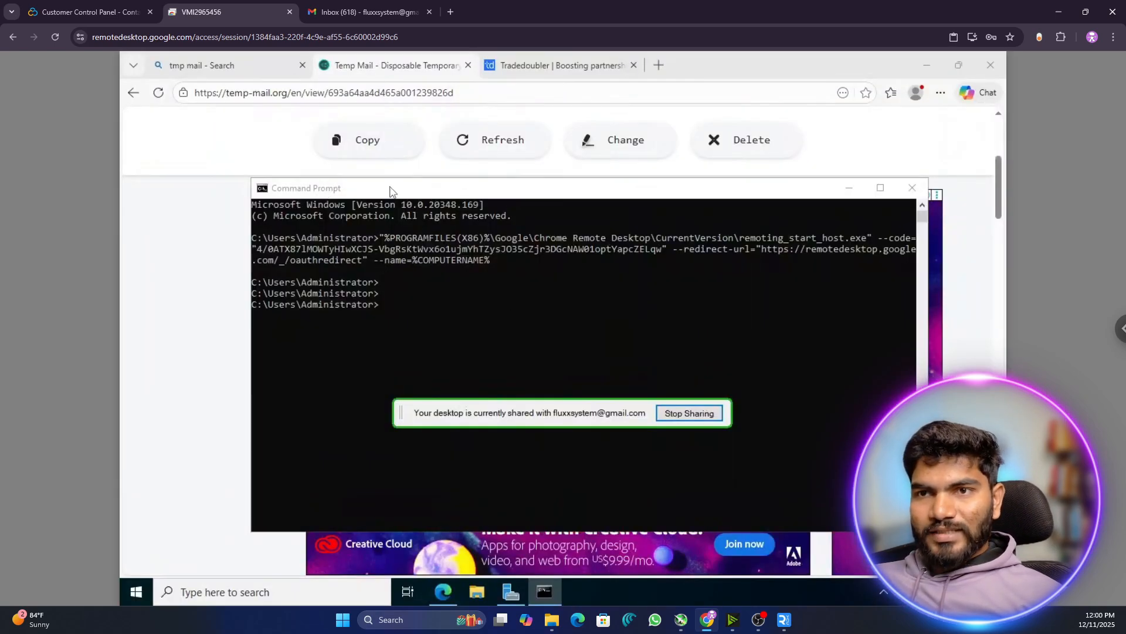
# - Reposition the remote Command Prompt window and check the setup command text
pyautogui.moveTo(389, 188); pyautogui.dragTo(347, 109)
pyautogui.click(413, 215)
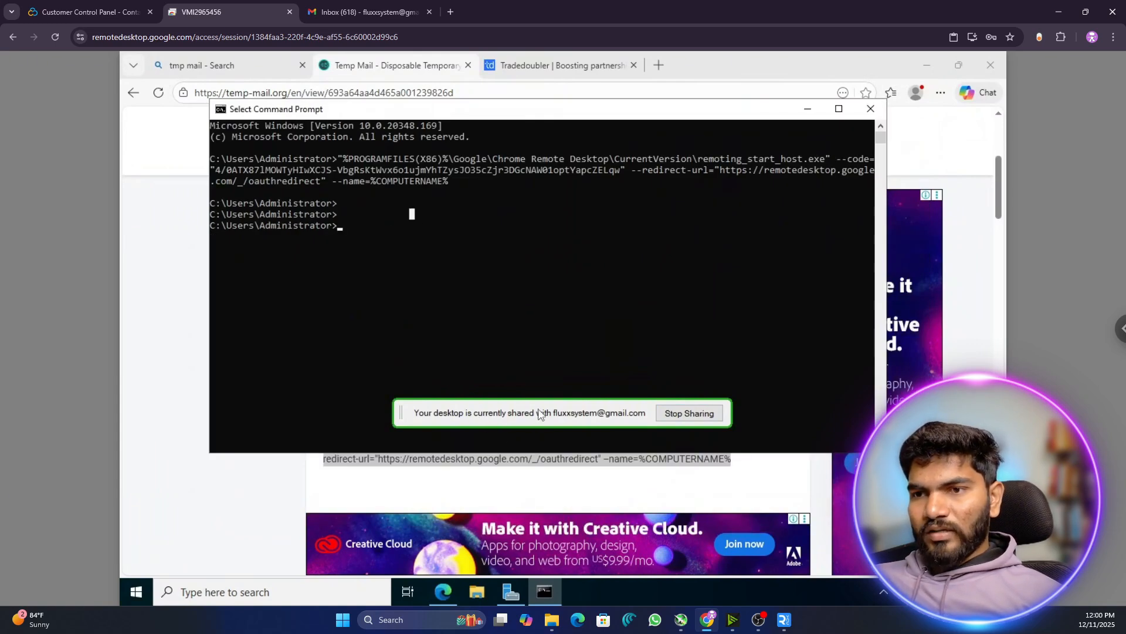
pyautogui.moveTo(345, 171); pyautogui.dragTo(537, 234)
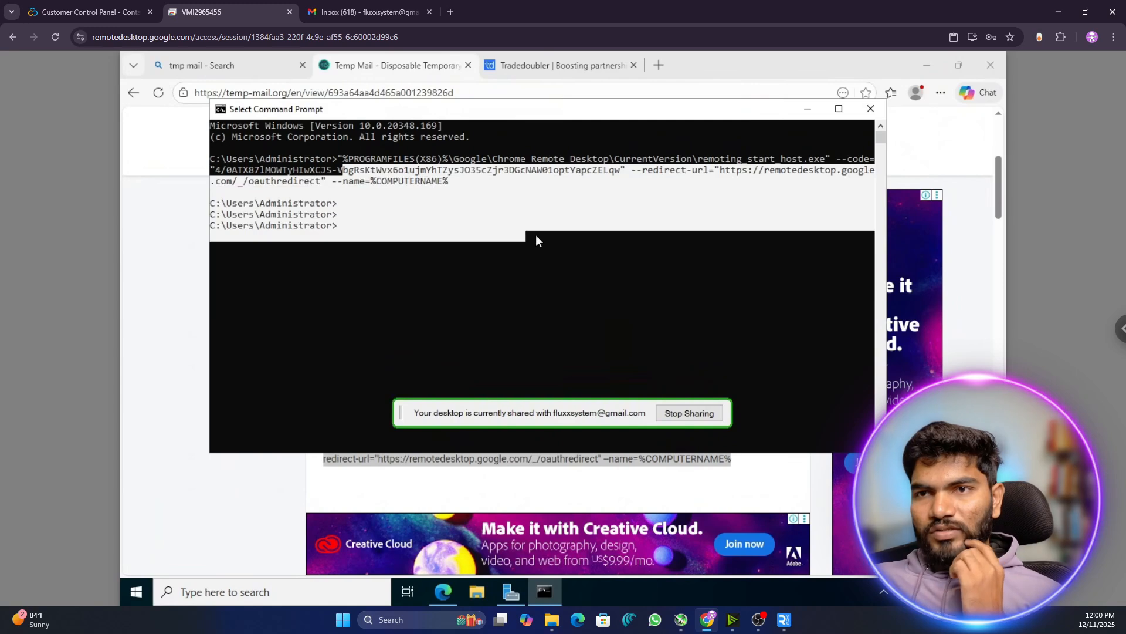
pyautogui.click(530, 230)
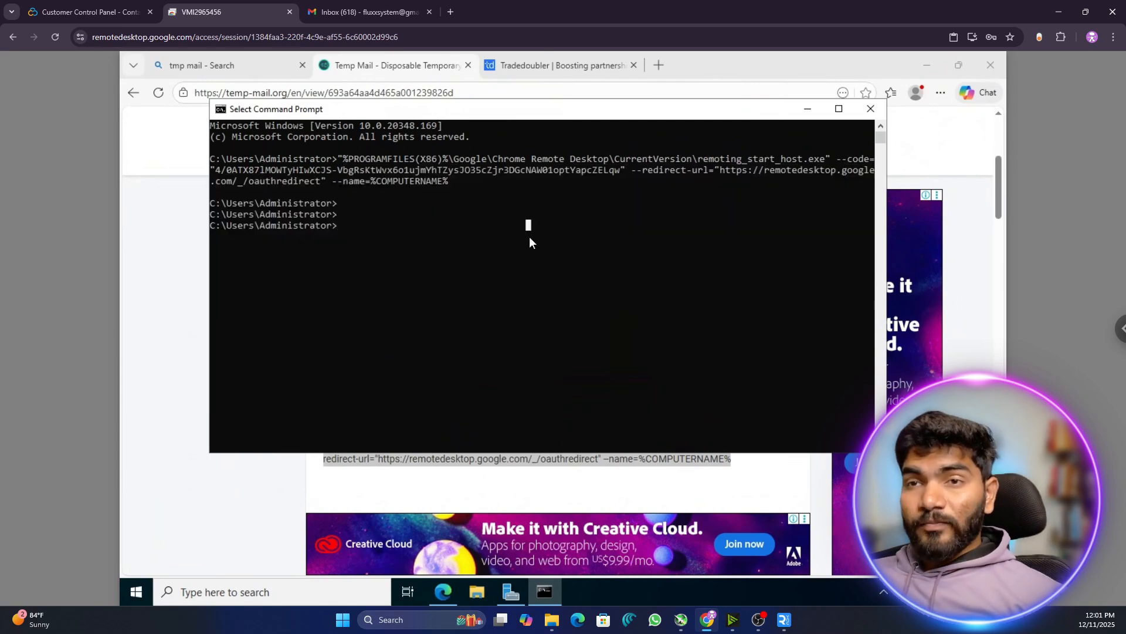
# - Close the local RealVNC Viewer window from the taskbar
pyautogui.click(784, 619)
pyautogui.click(819, 580)
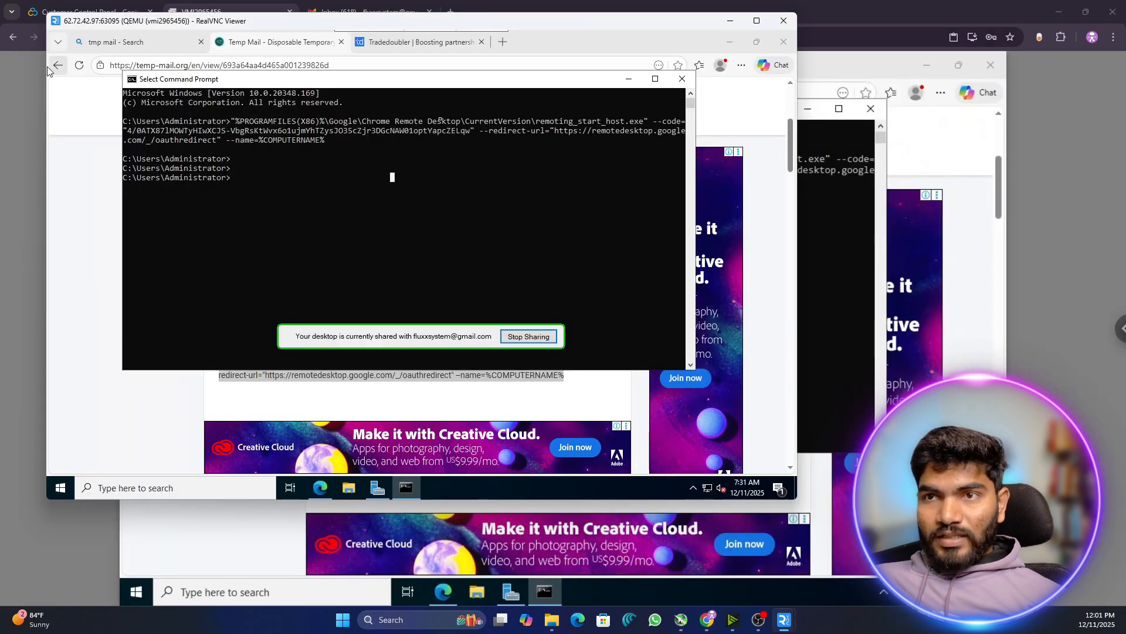
pyautogui.click(783, 20)
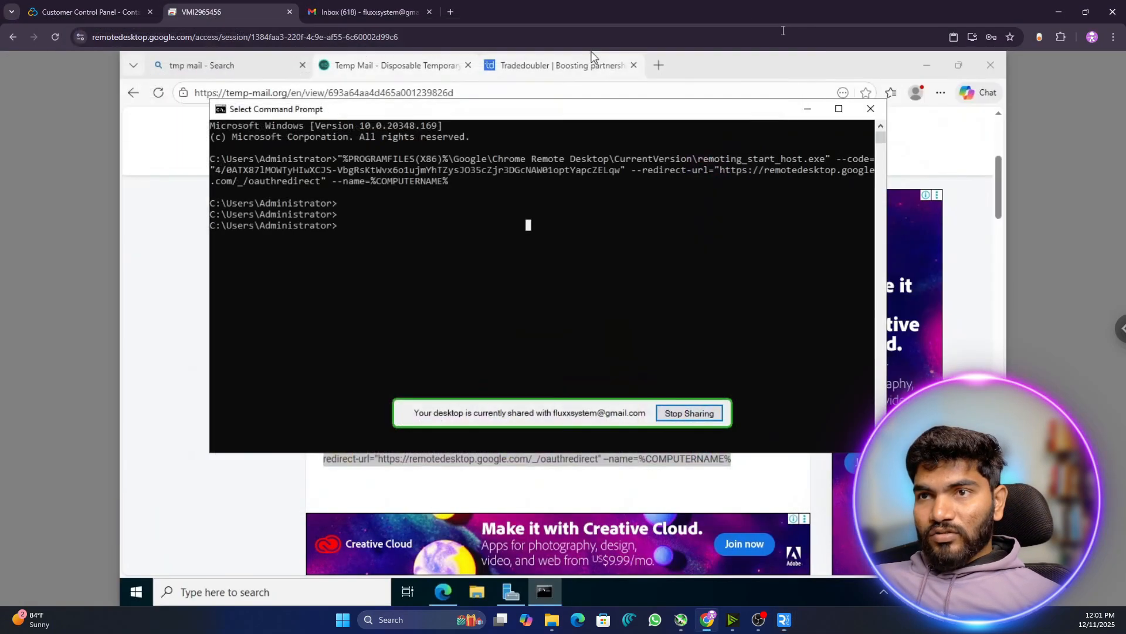
pyautogui.rightClick(784, 619)
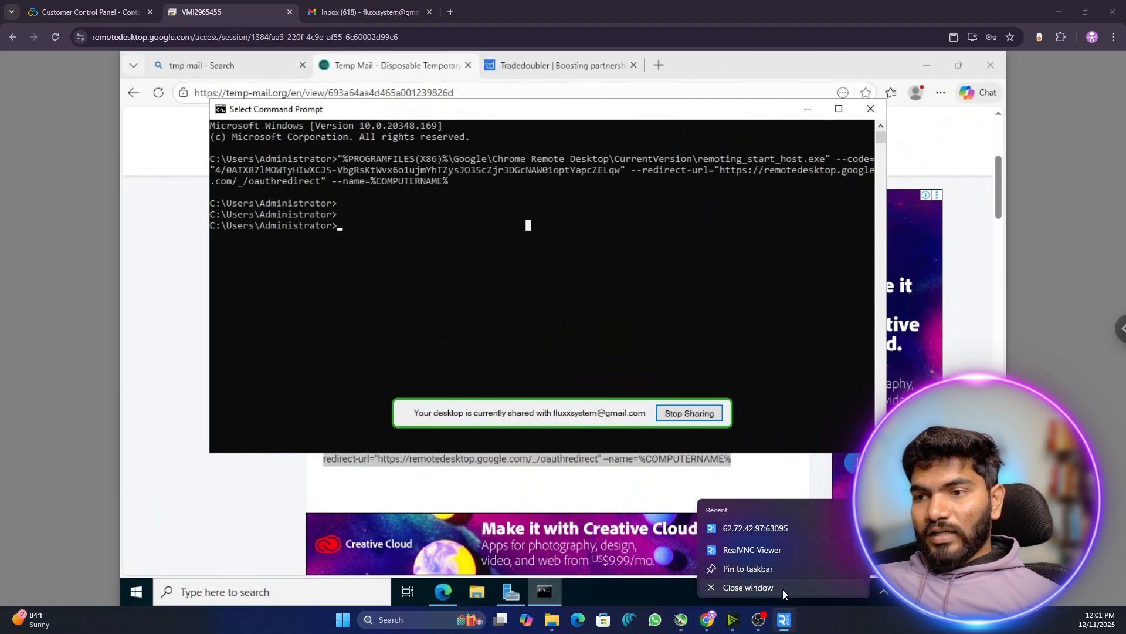
pyautogui.click(748, 587)
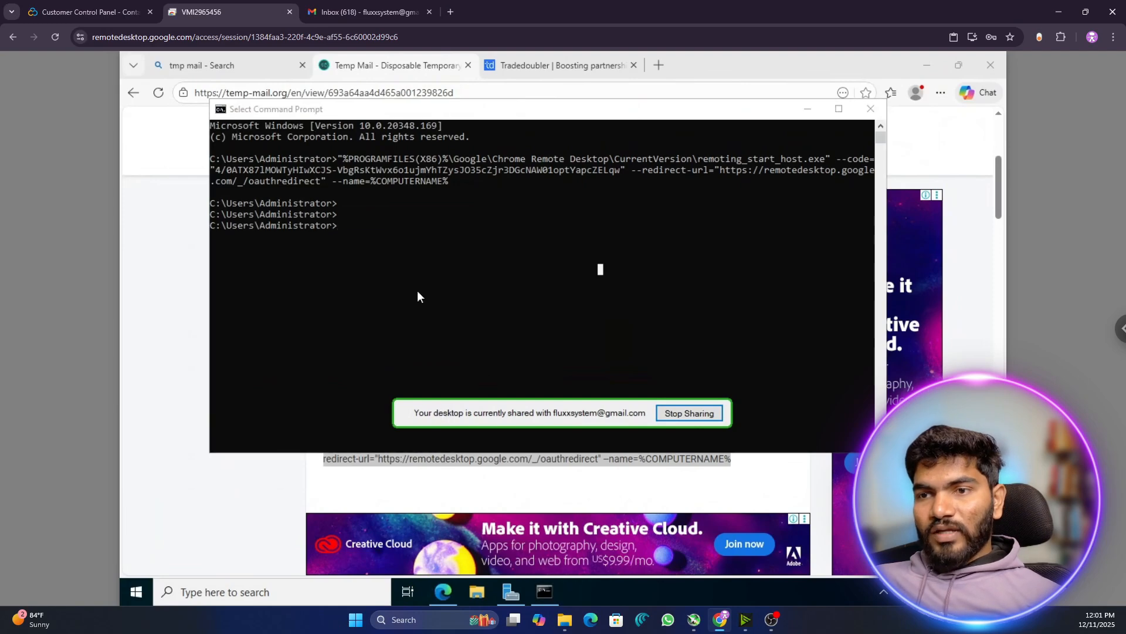
# - Close the remote command window and the remote browser window
pyautogui.click(529, 162)
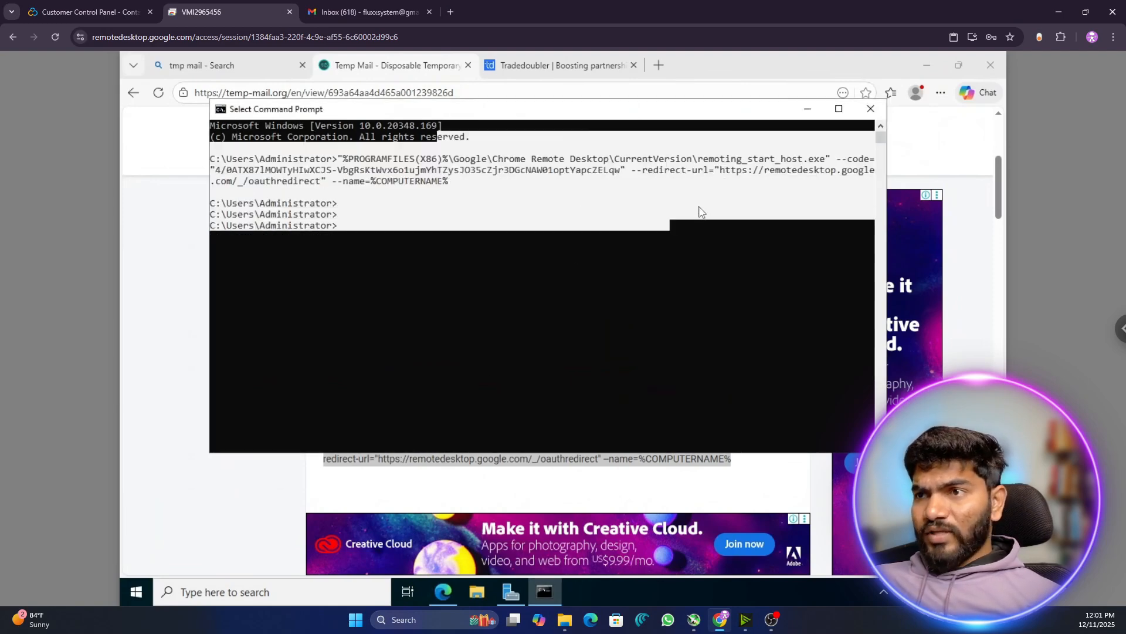
pyautogui.click(870, 109)
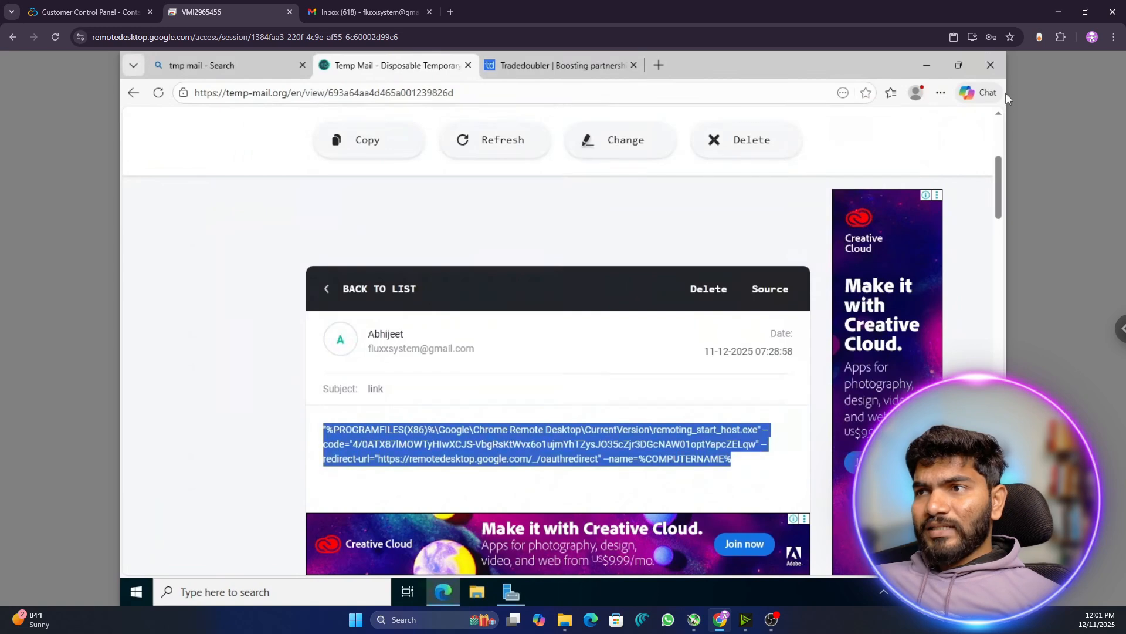
pyautogui.click(979, 68)
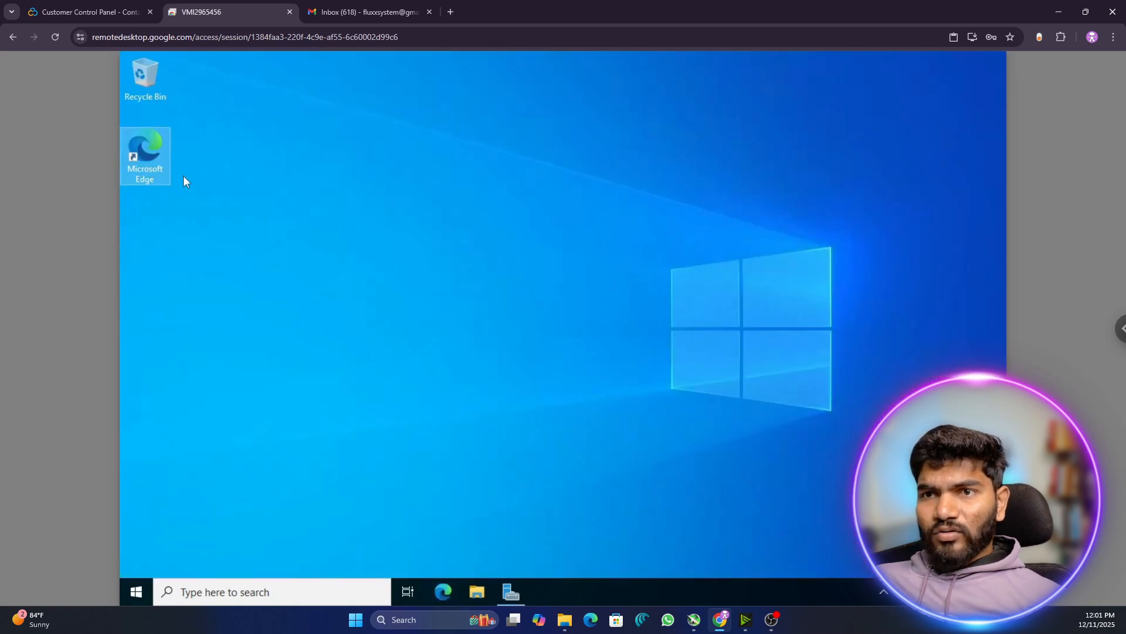
# - Refresh the remote desktop from its right-click menu
pyautogui.click(378, 175)
pyautogui.click(377, 181)
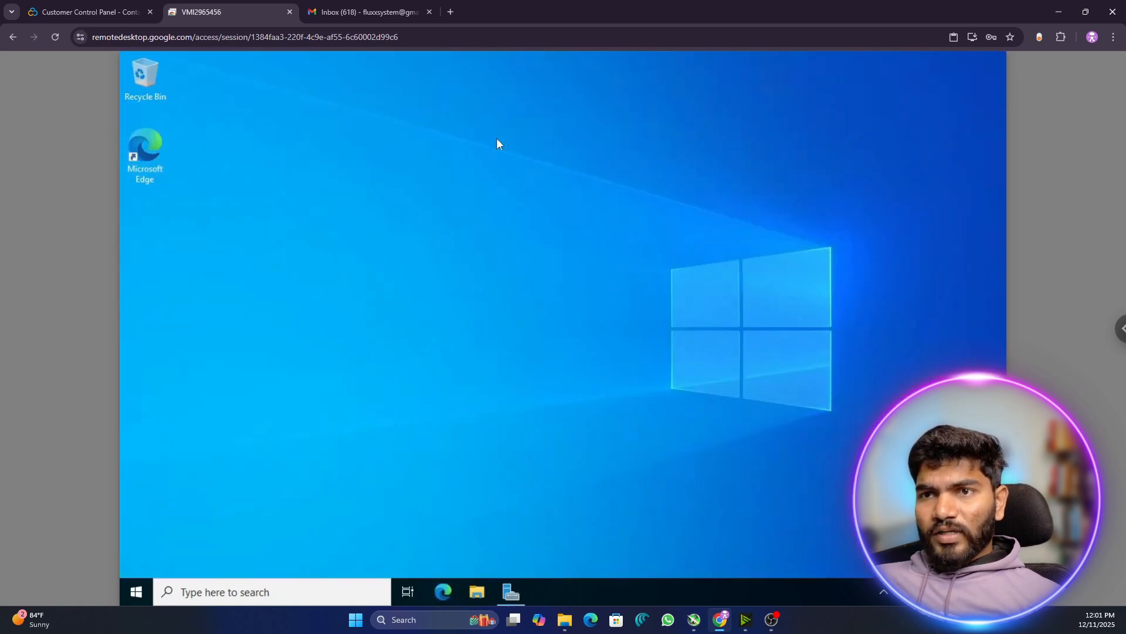
pyautogui.rightClick(471, 123)
pyautogui.click(535, 165)
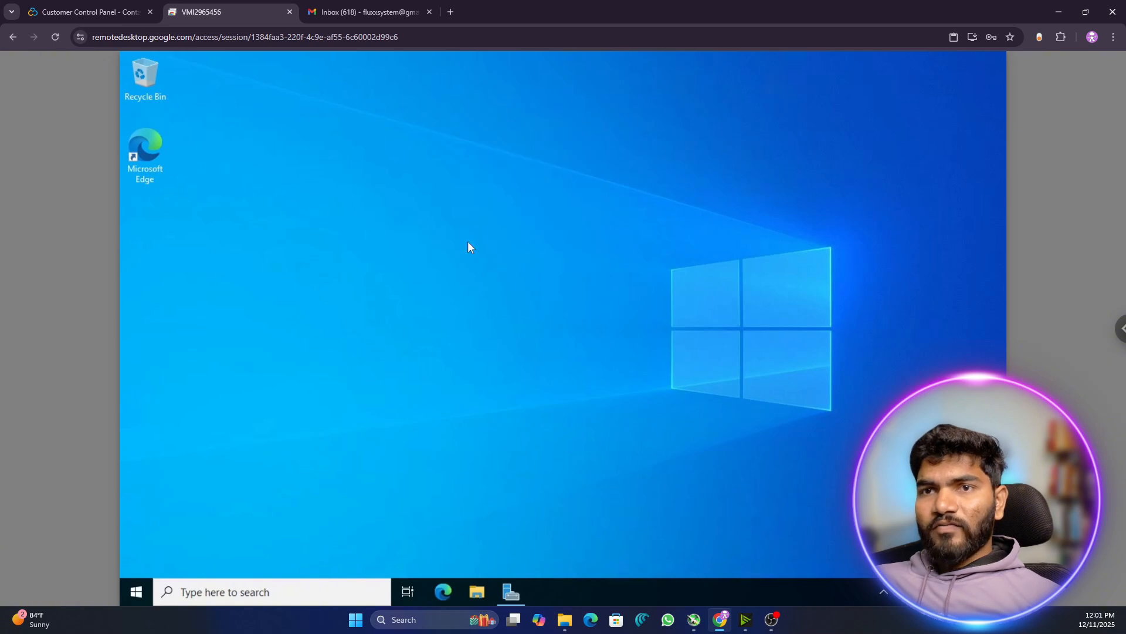
pyautogui.rightClick(384, 187)
pyautogui.click(441, 220)
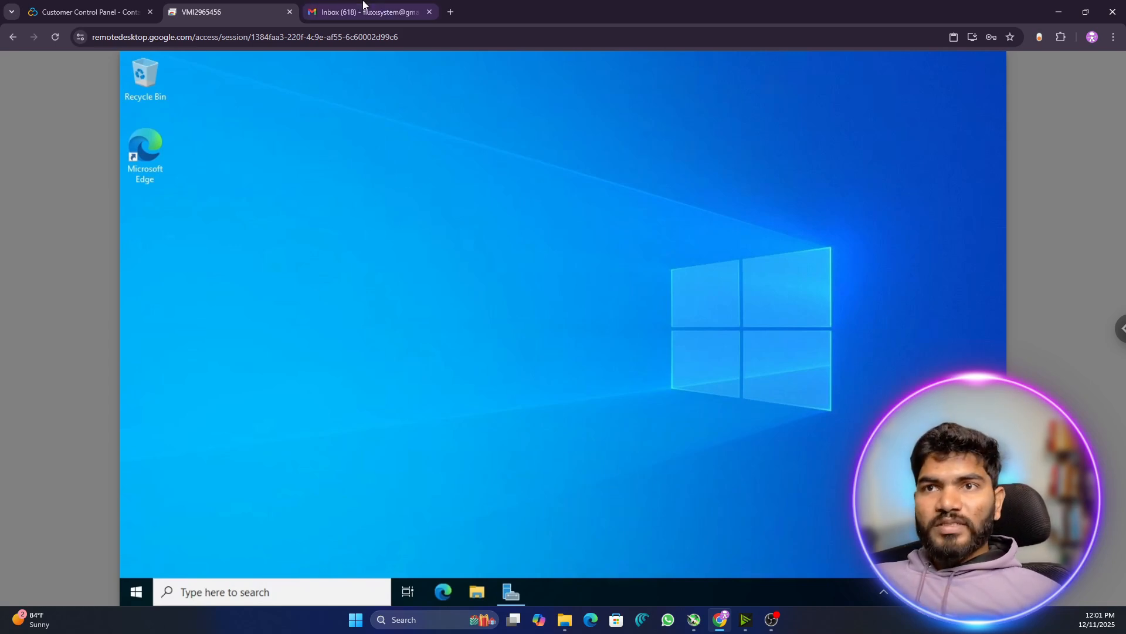
# - Close the Gmail tab, type 'zdadasd' in a new tab's address bar, and copy it
pyautogui.click(405, 12)
pyautogui.click(429, 12)
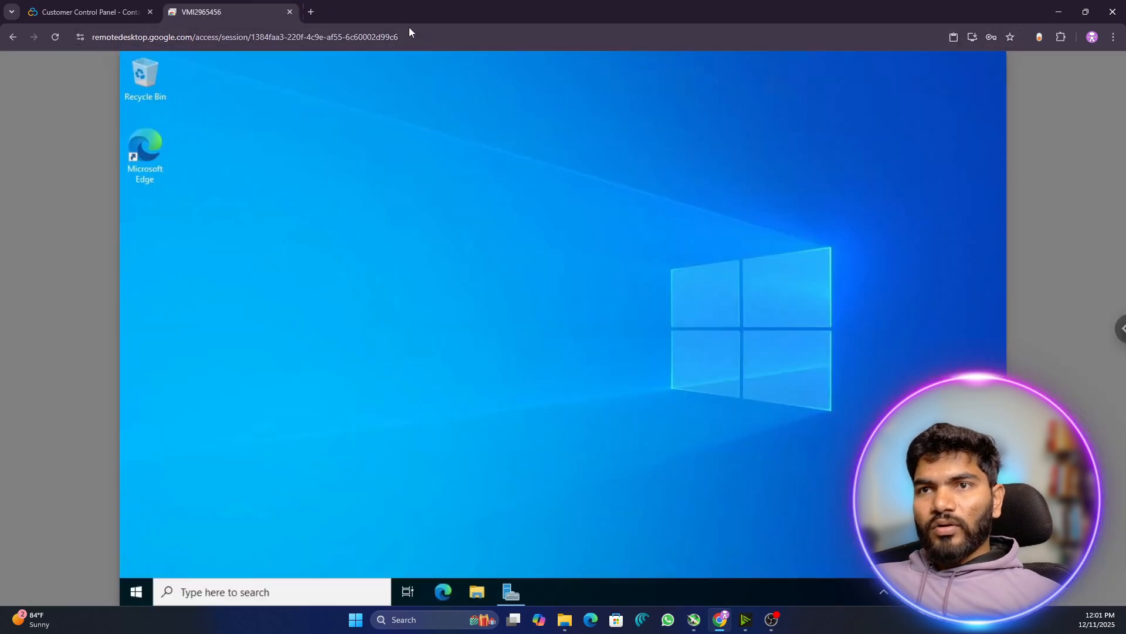
pyautogui.click(308, 11)
pyautogui.write('zdadasd')
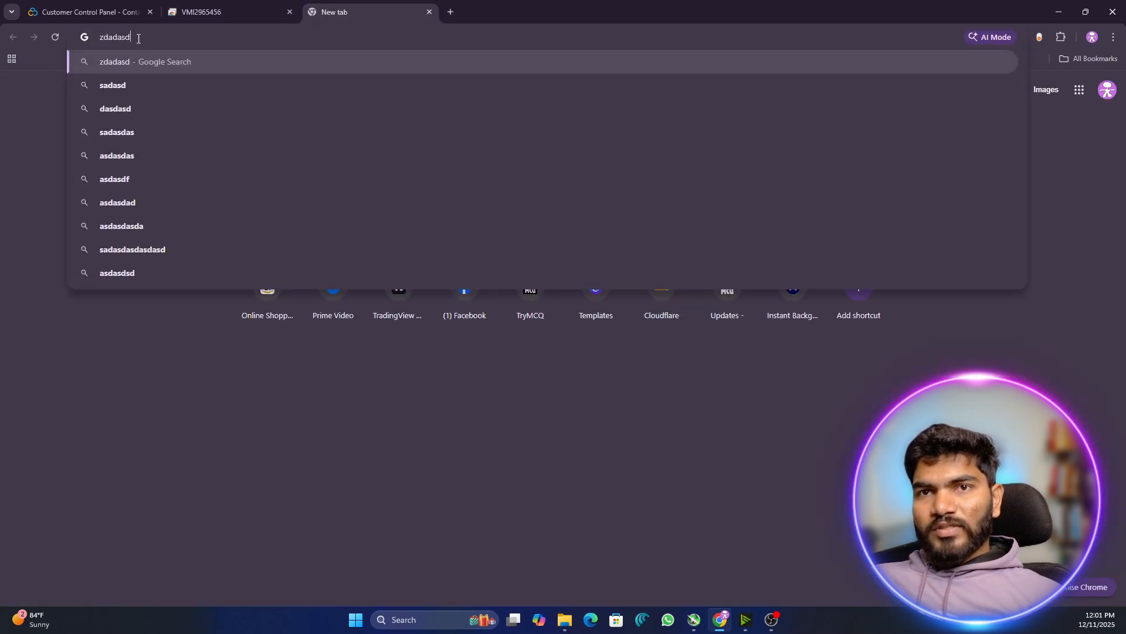
pyautogui.moveTo(138, 38); pyautogui.dragTo(24, 38)
pyautogui.rightClick(112, 37)
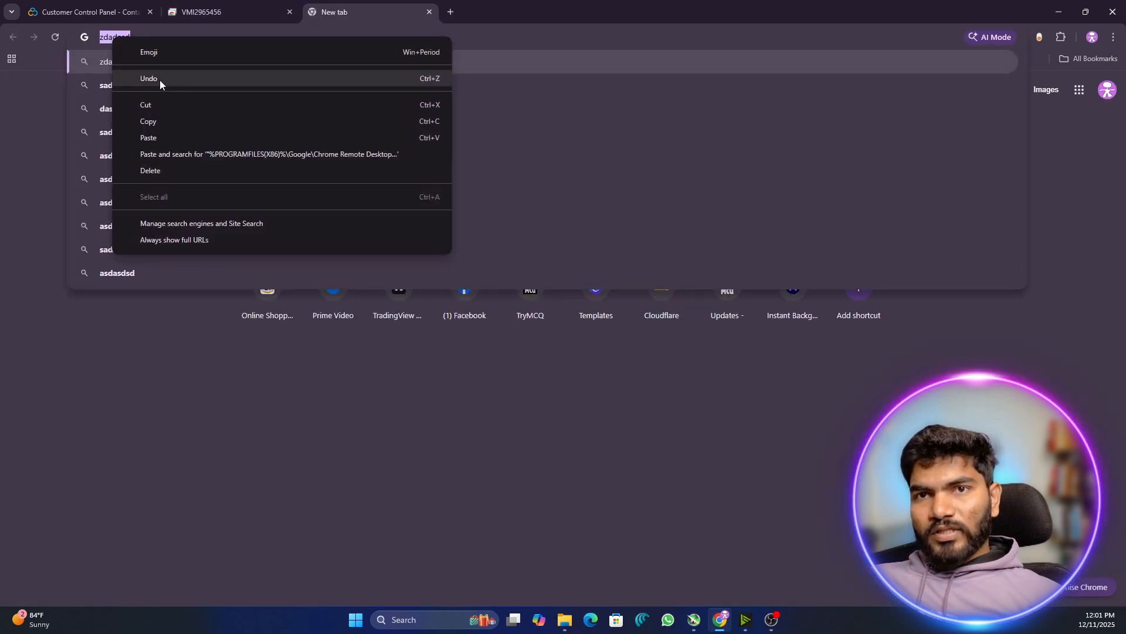
pyautogui.click(169, 121)
# - Paste the copied text into the remote Windows search box, then dismiss the search
pyautogui.click(219, 8)
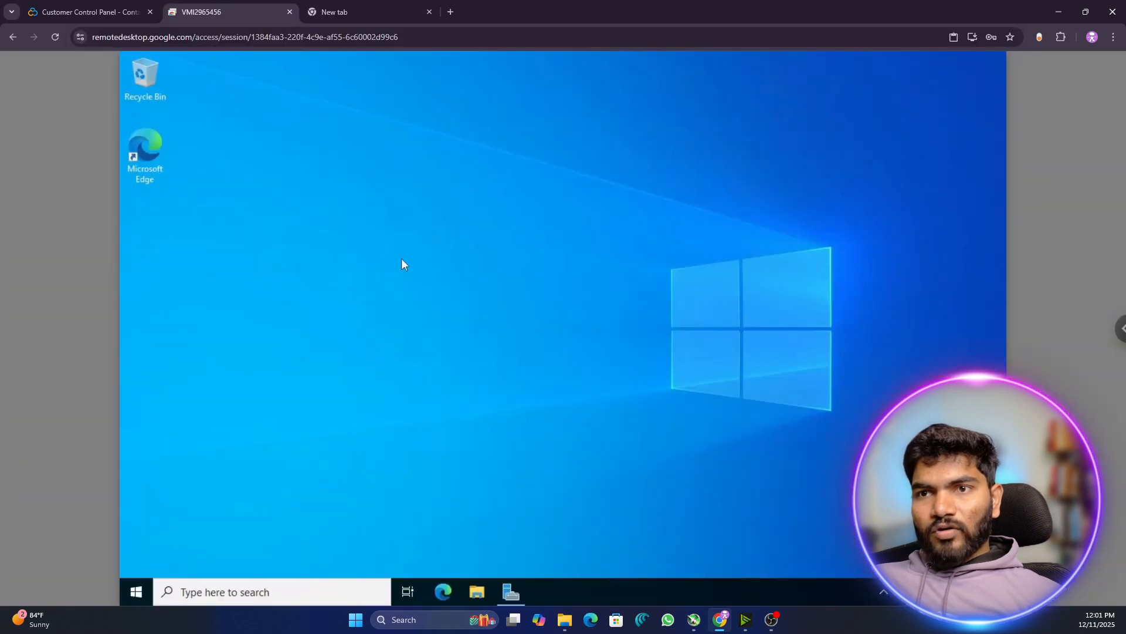
pyautogui.click(296, 593)
pyautogui.hotkey('ctrl', 'v')
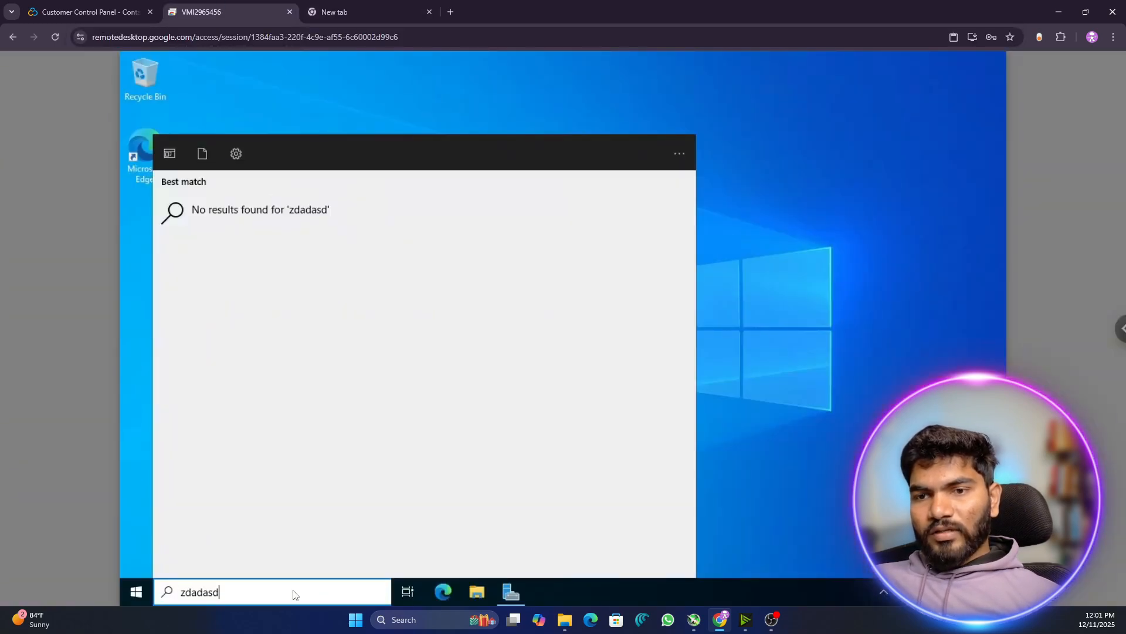
pyautogui.doubleClick(222, 592)
pyautogui.press('BackSpace')
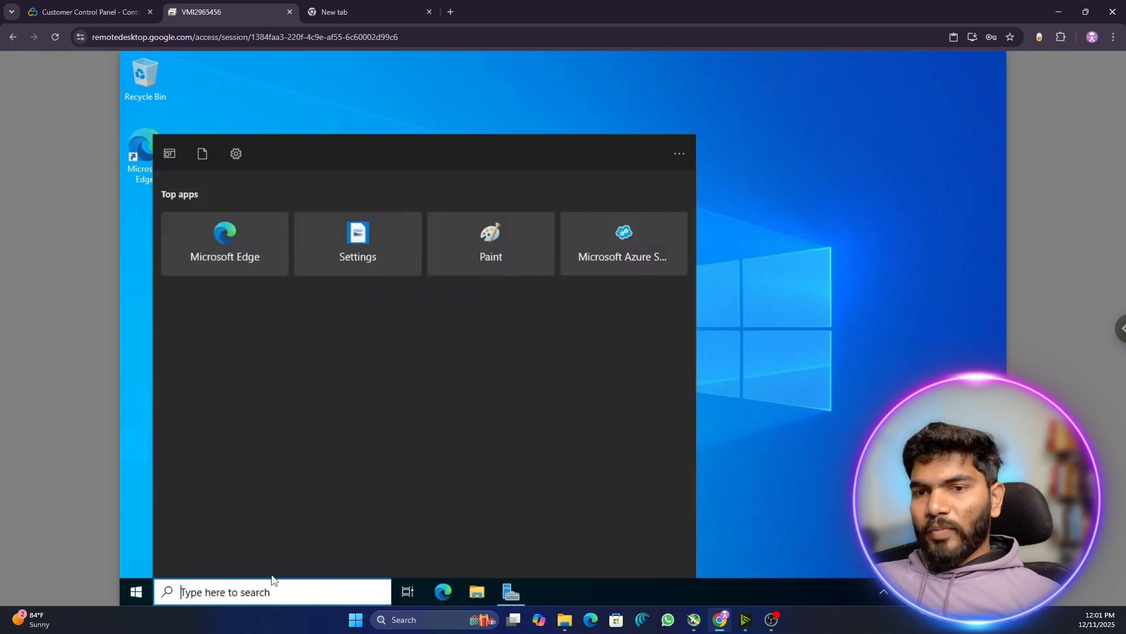
pyautogui.rightClick(261, 592)
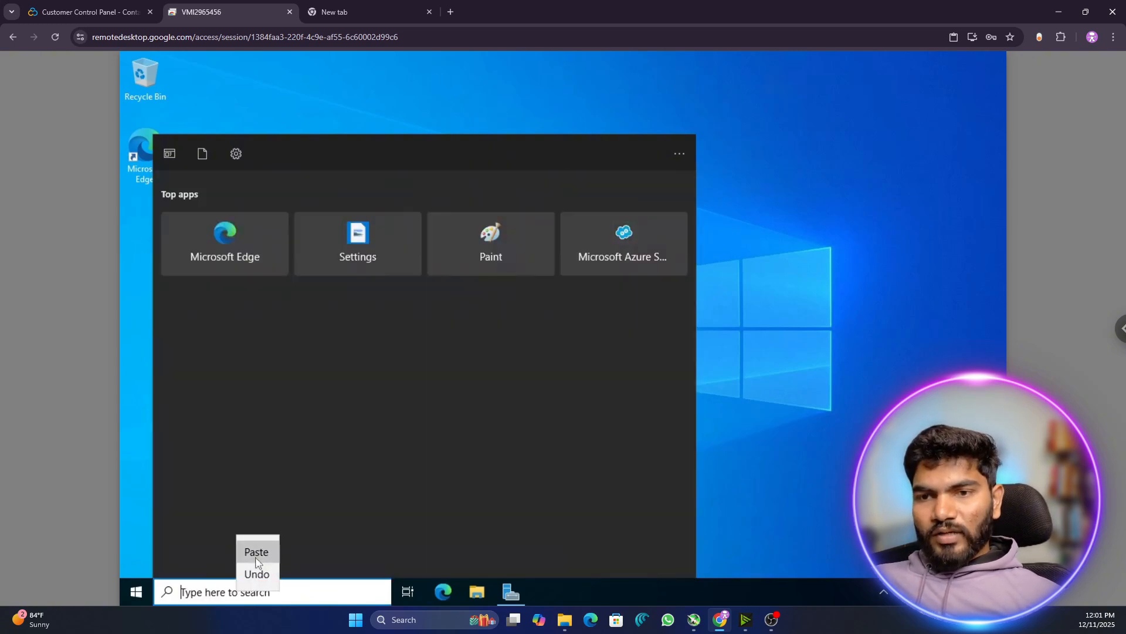
pyautogui.click(258, 552)
pyautogui.click(741, 286)
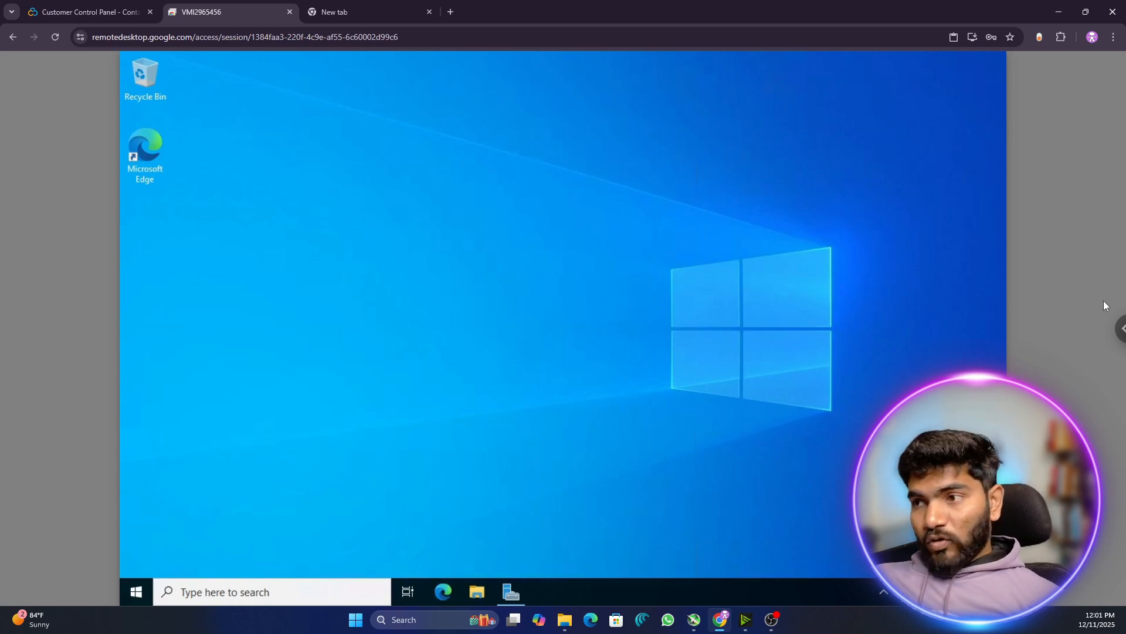
# - Upload VNC-Viewer-7.15.1-Windows from Downloads through the side panel's Data transfer section
pyautogui.click(1120, 328)
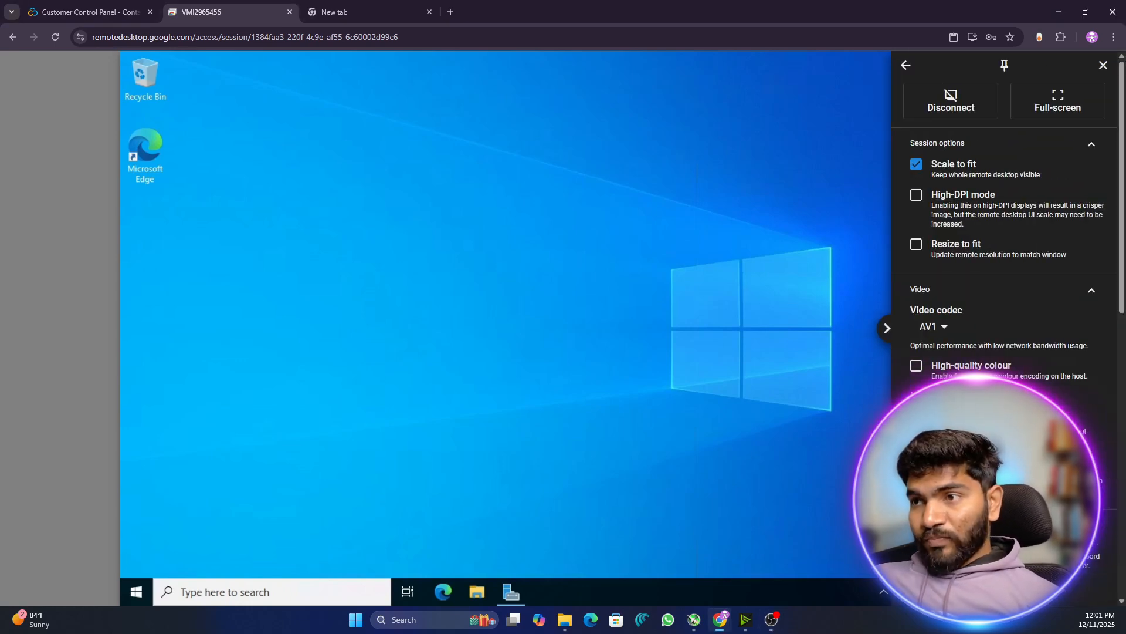
pyautogui.scroll(-10, 1041, 249)
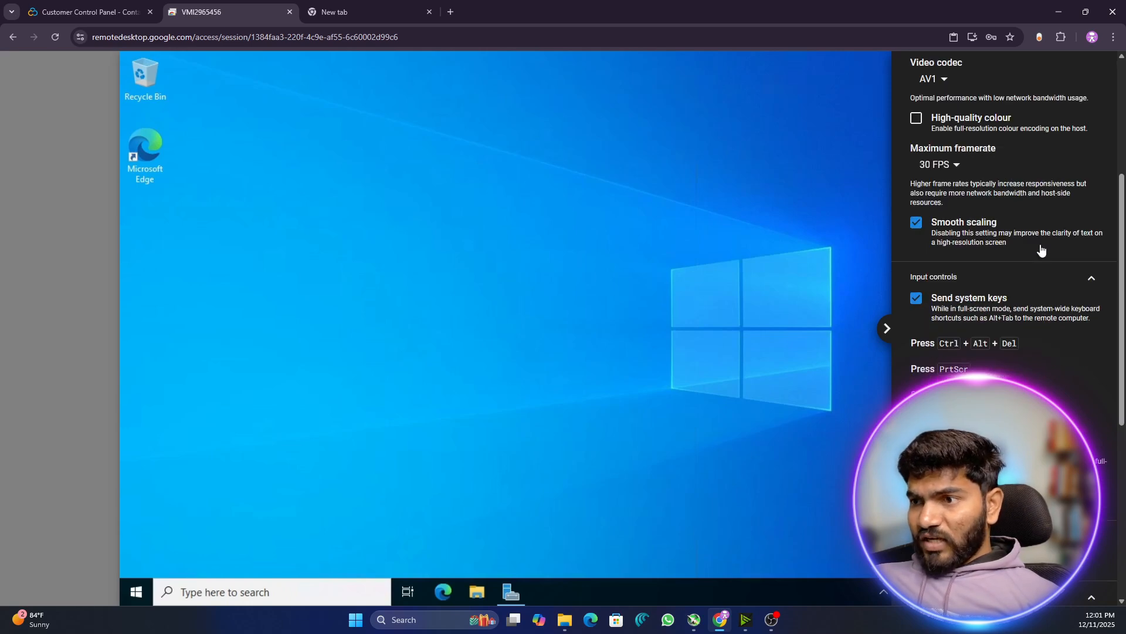
pyautogui.scroll(-2, 1040, 254)
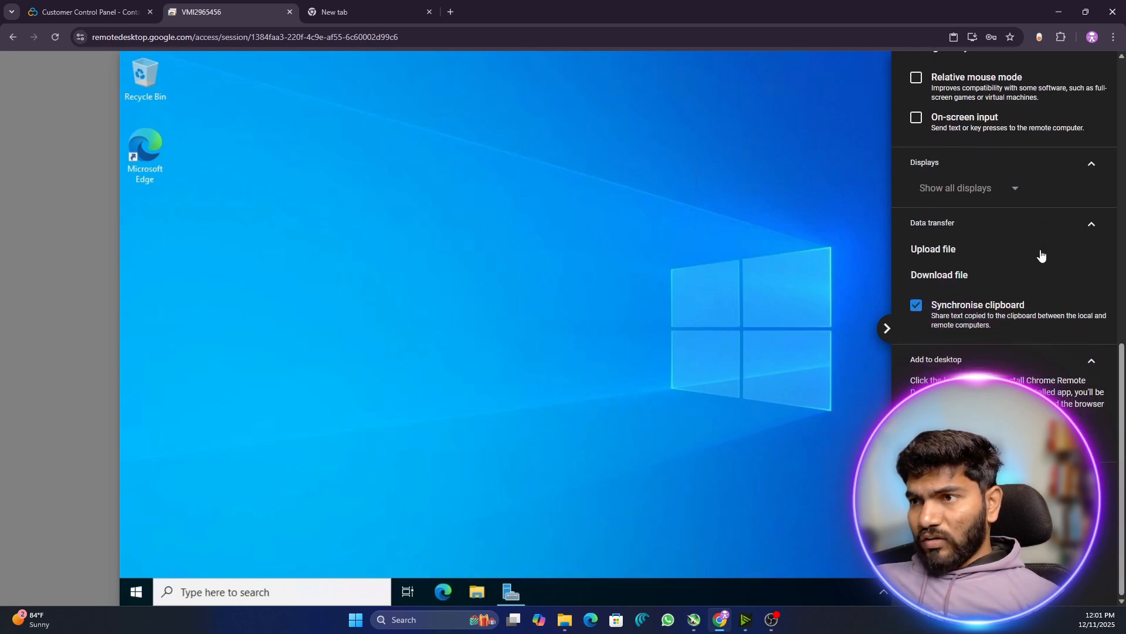
pyautogui.scroll(5, 1040, 249)
pyautogui.scroll(-4, 1038, 254)
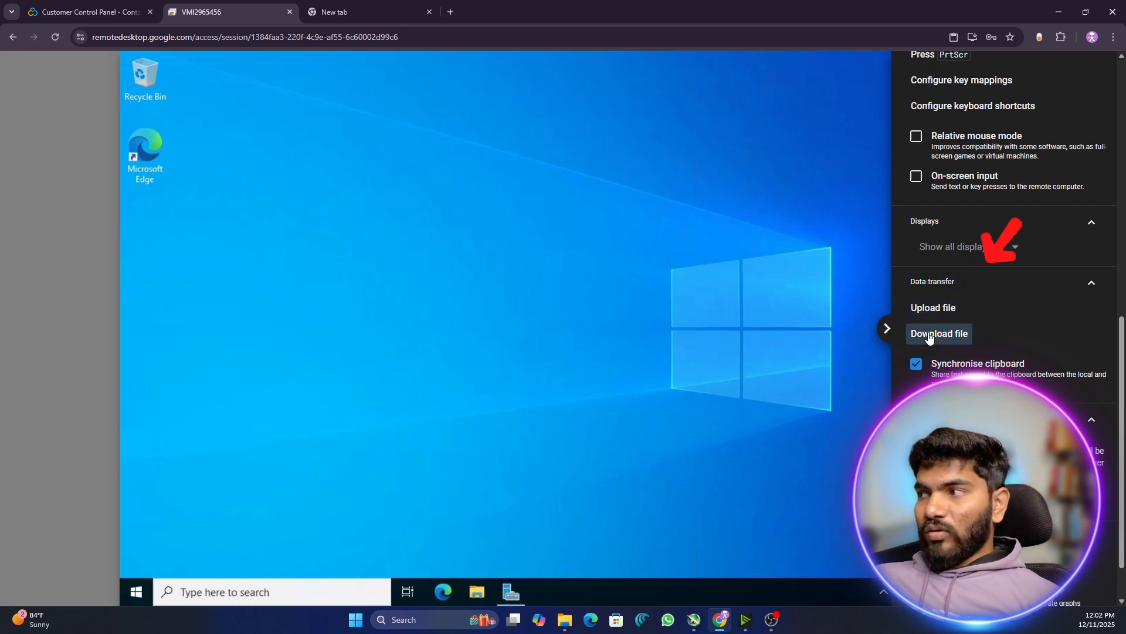
pyautogui.click(933, 308)
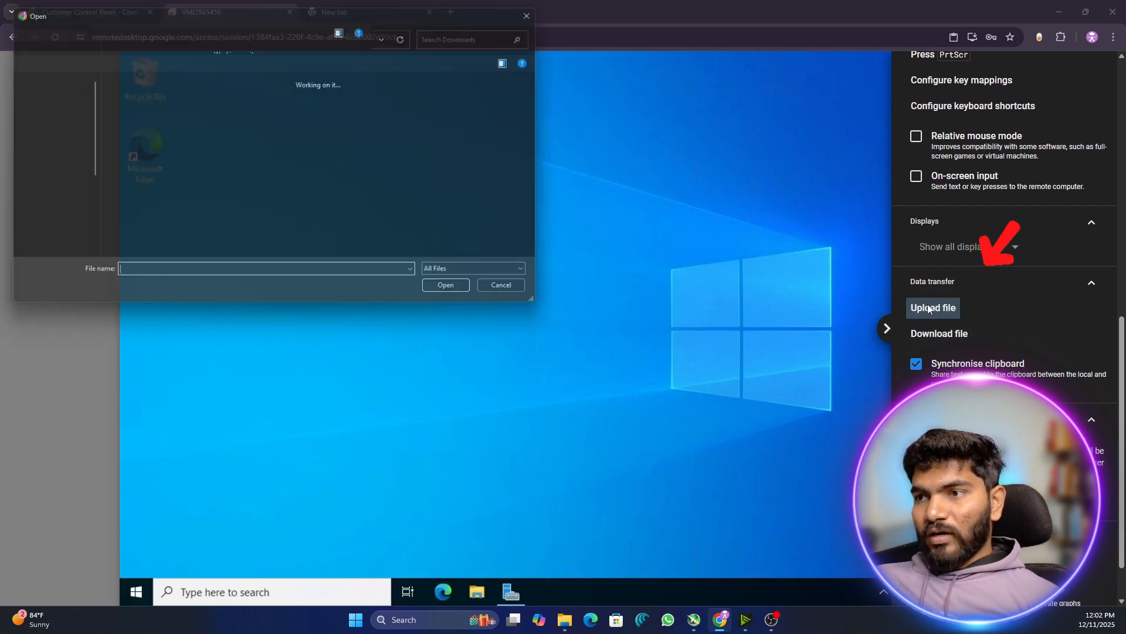
pyautogui.click(184, 100)
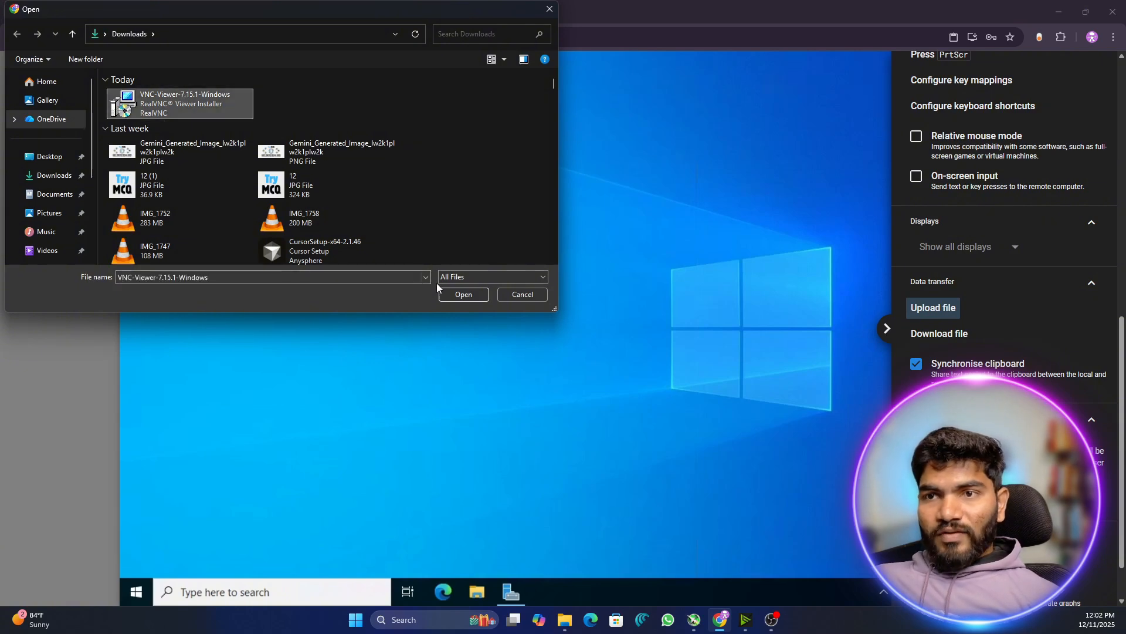
pyautogui.click(457, 294)
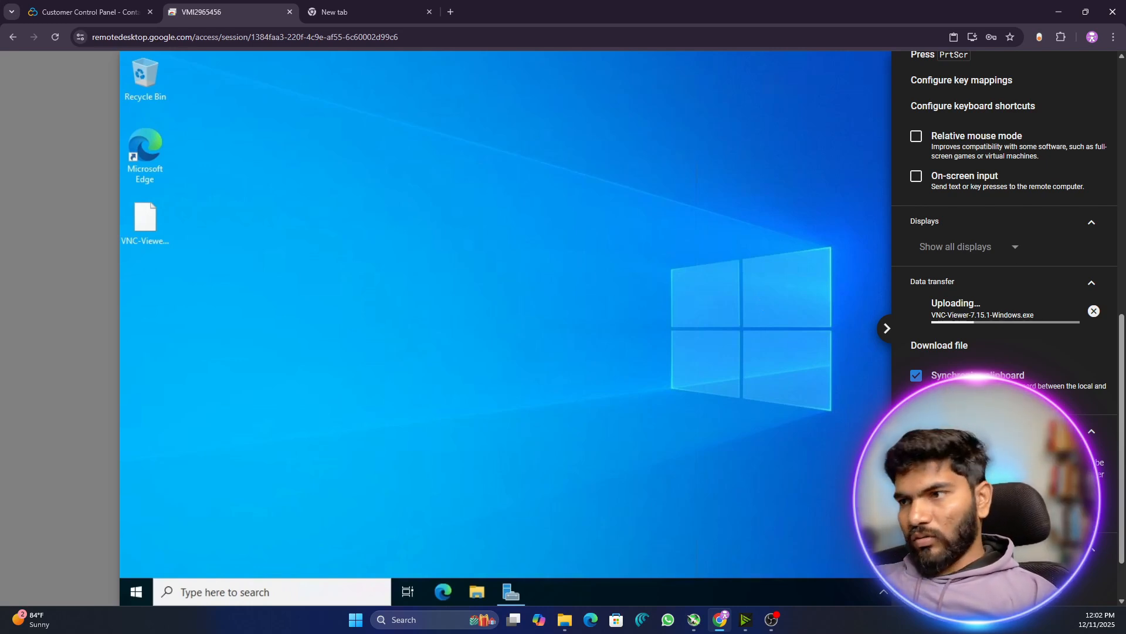
pyautogui.click(1094, 314)
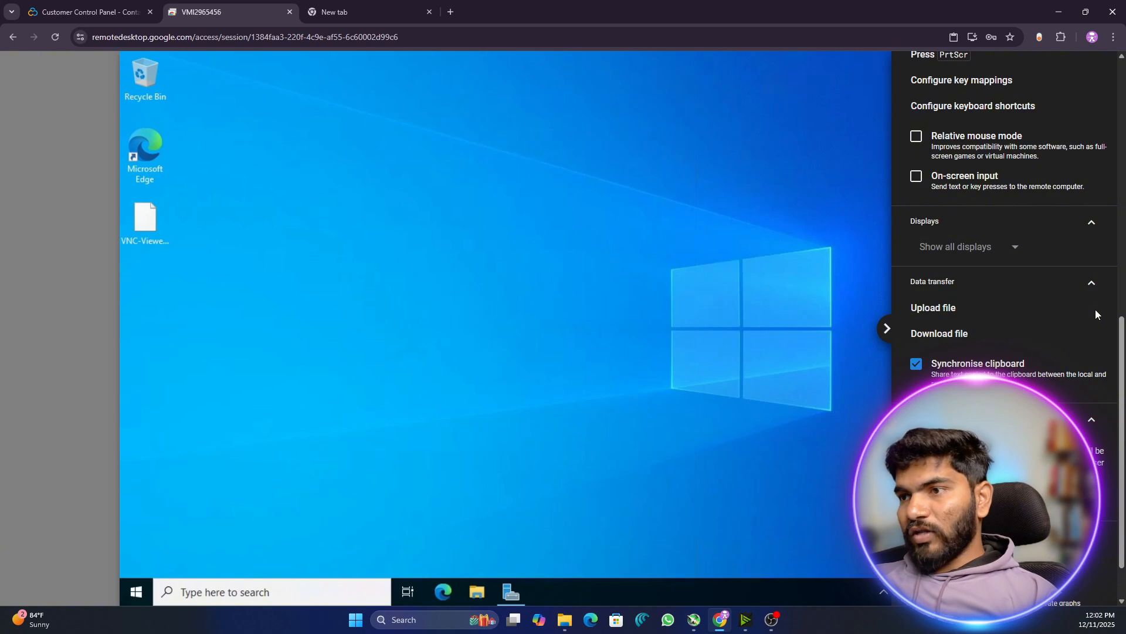
pyautogui.click(934, 331)
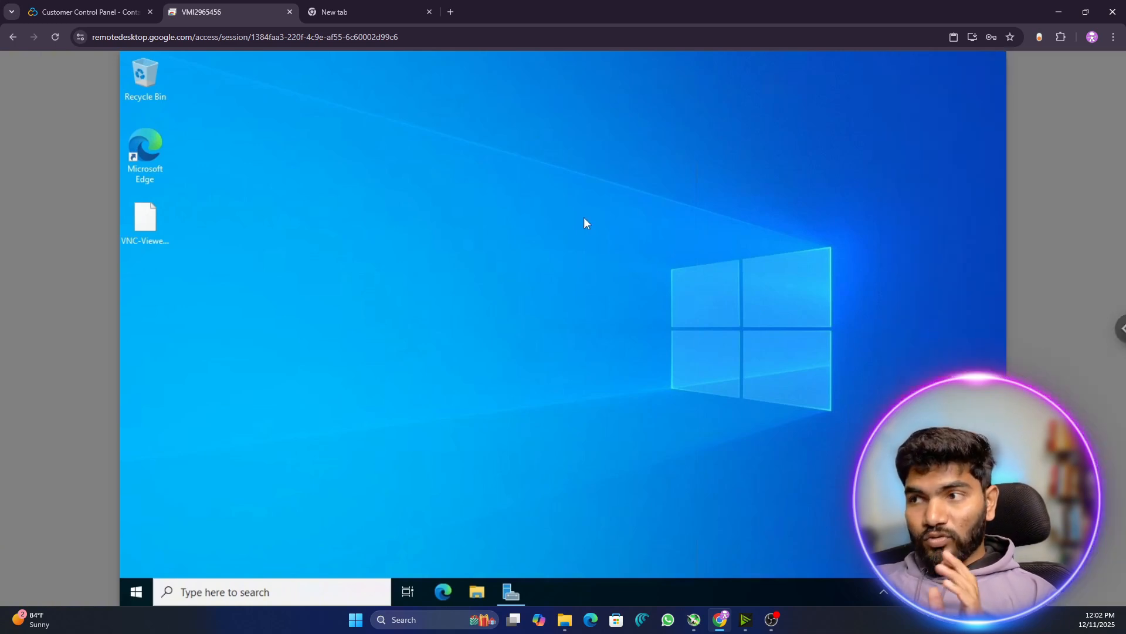